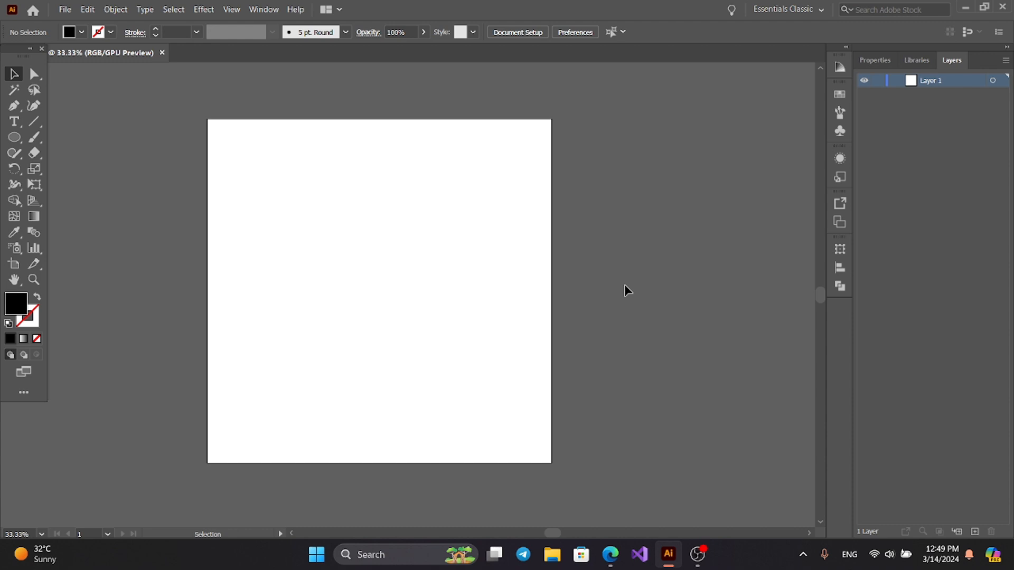
Draw a vertical line about 668 px long in the upper left half of the artboard and give it a black stroke
left_click(33, 122)
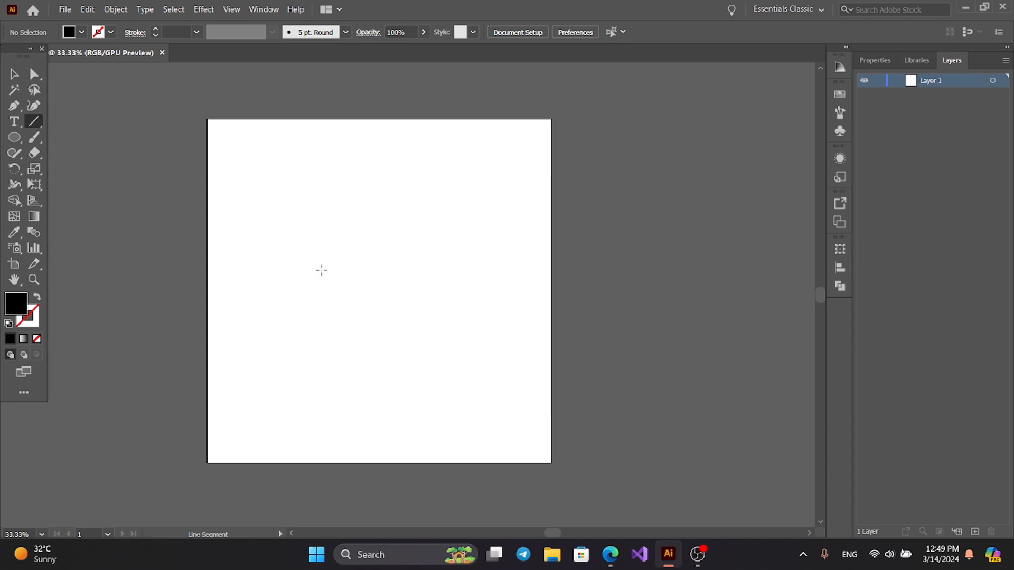
left_click_drag(321, 270, 321, 385)
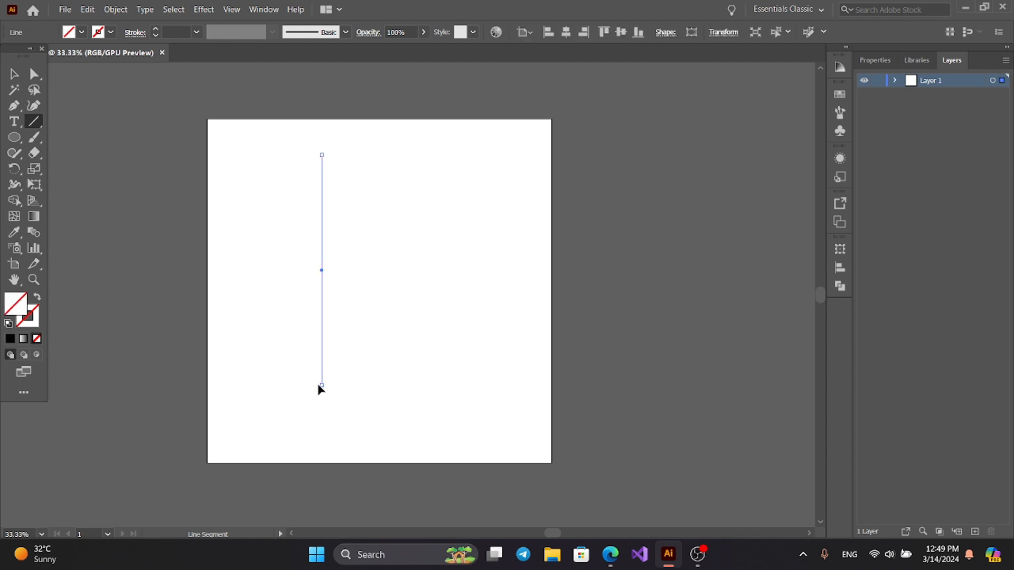
left_click(100, 33)
left_click(37, 55)
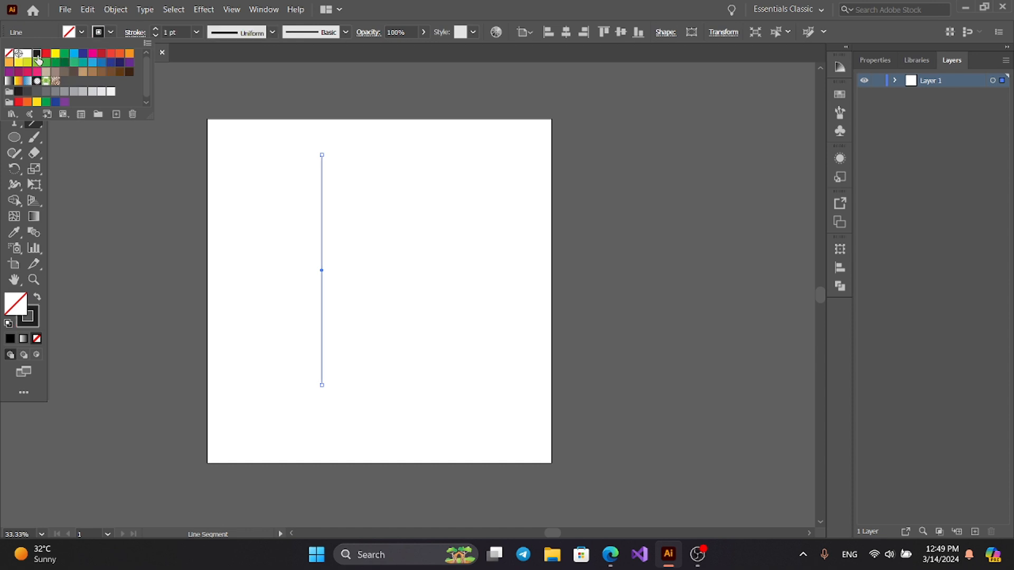
left_click(224, 197)
left_click(224, 196)
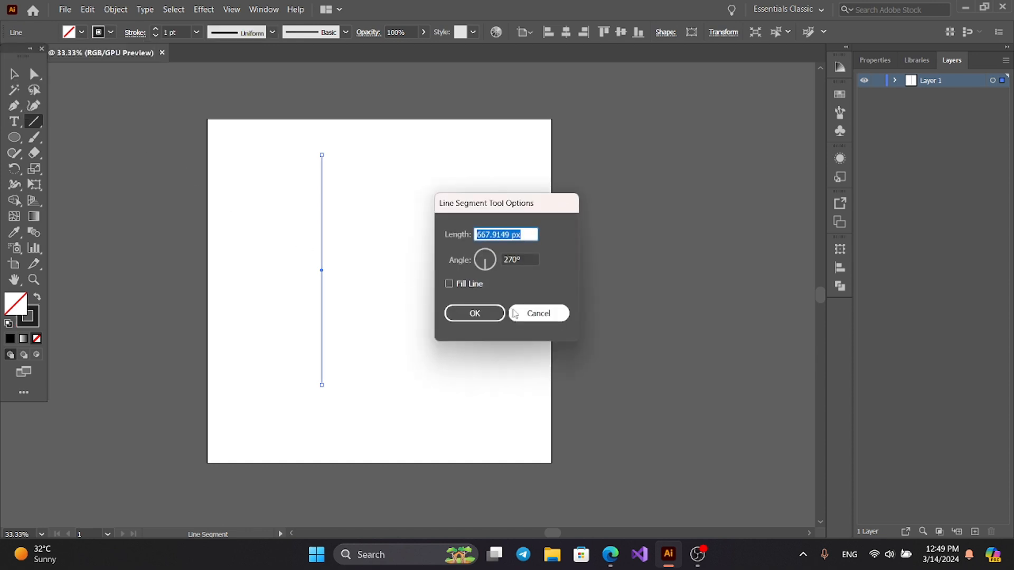
left_click(515, 313)
left_click(14, 74)
left_click(77, 112)
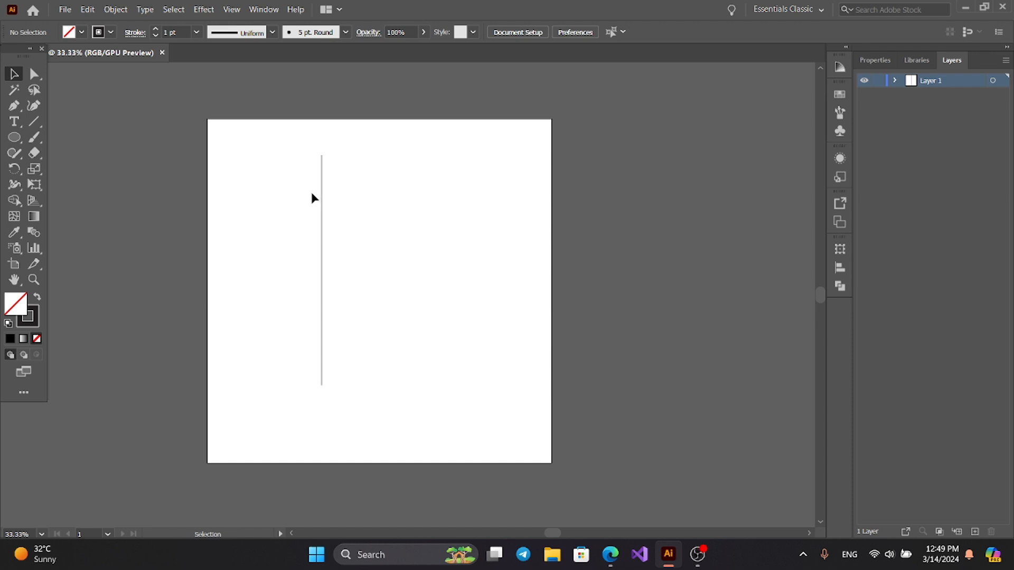
Duplicate the vertical line a short distance to its right, keeping the copy level with the original
left_click(321, 202)
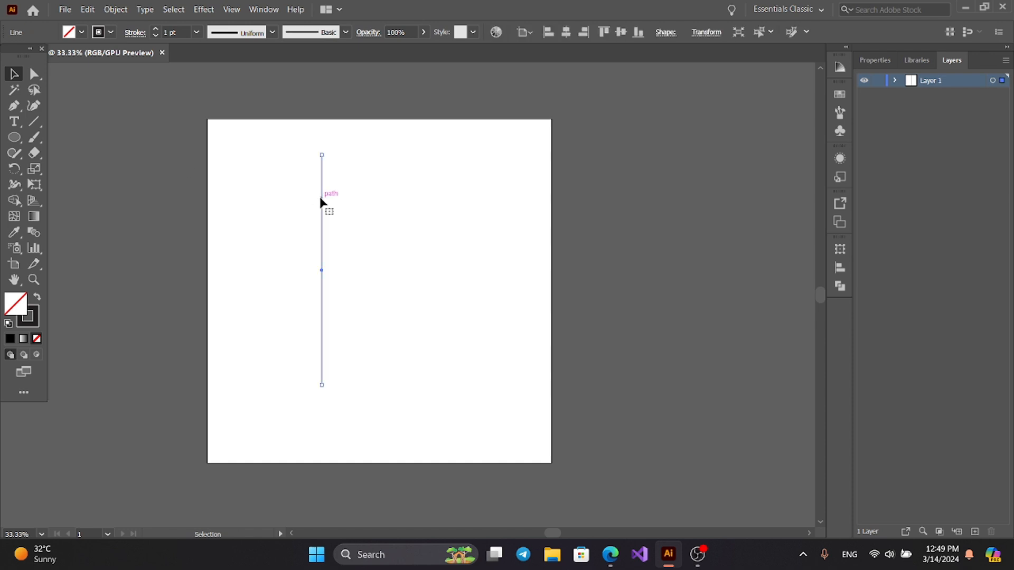
key("alt")
left_click_drag(321, 203, 339, 203)
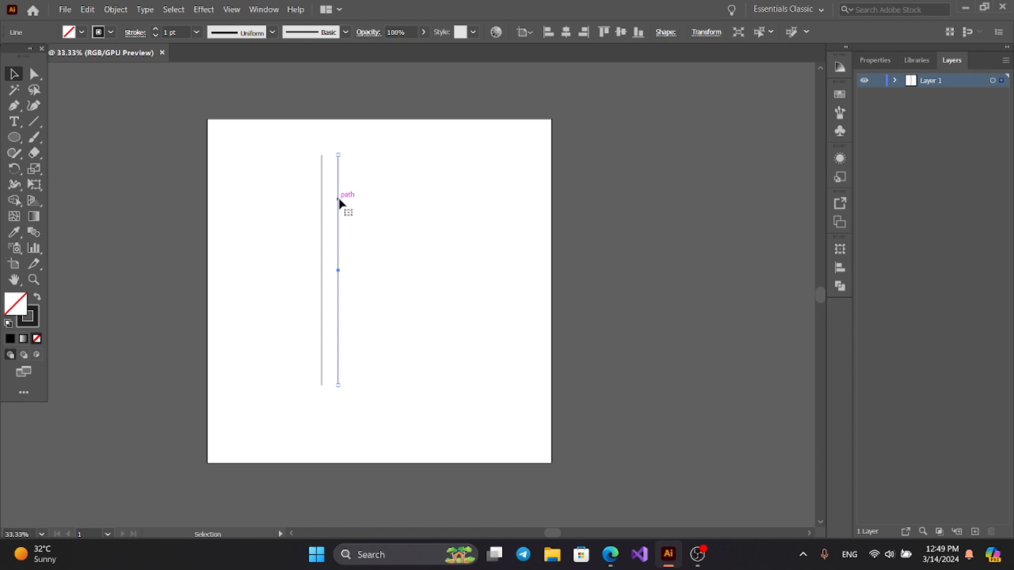
Repeat the duplication to the right until there are 14 evenly spaced vertical lines
key("ctrl+d")
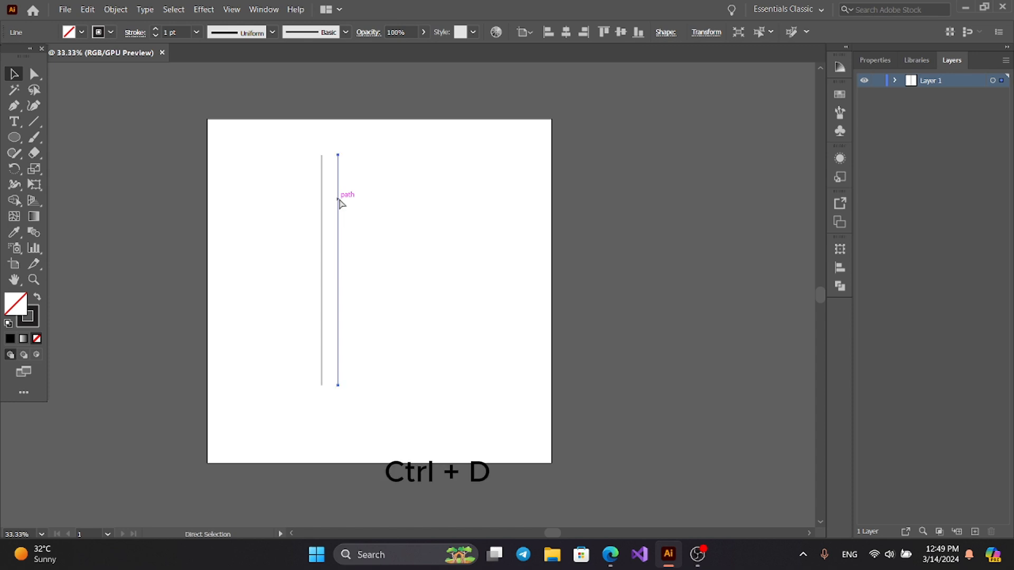
key("ctrl+d")
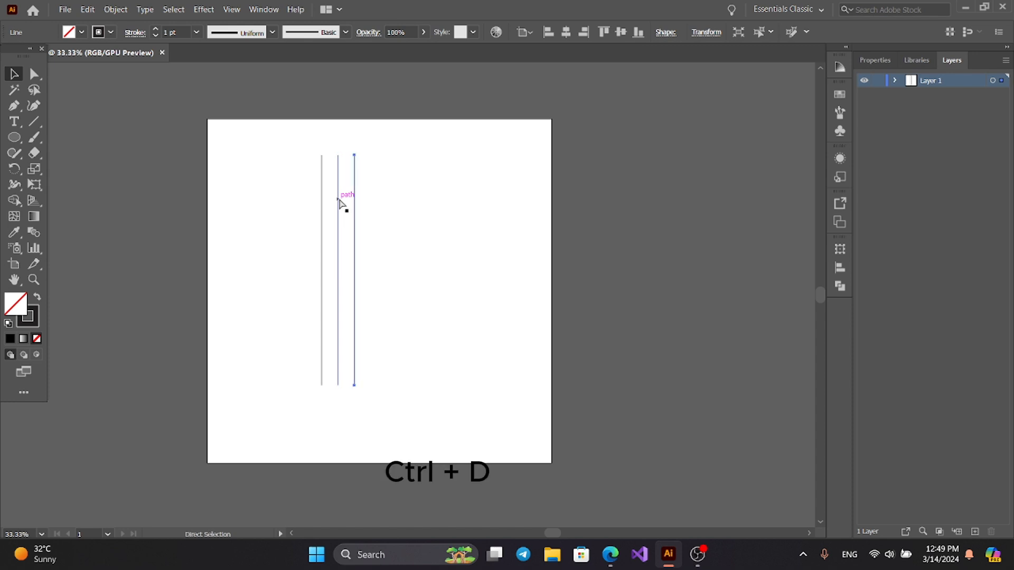
key("ctrl+d")
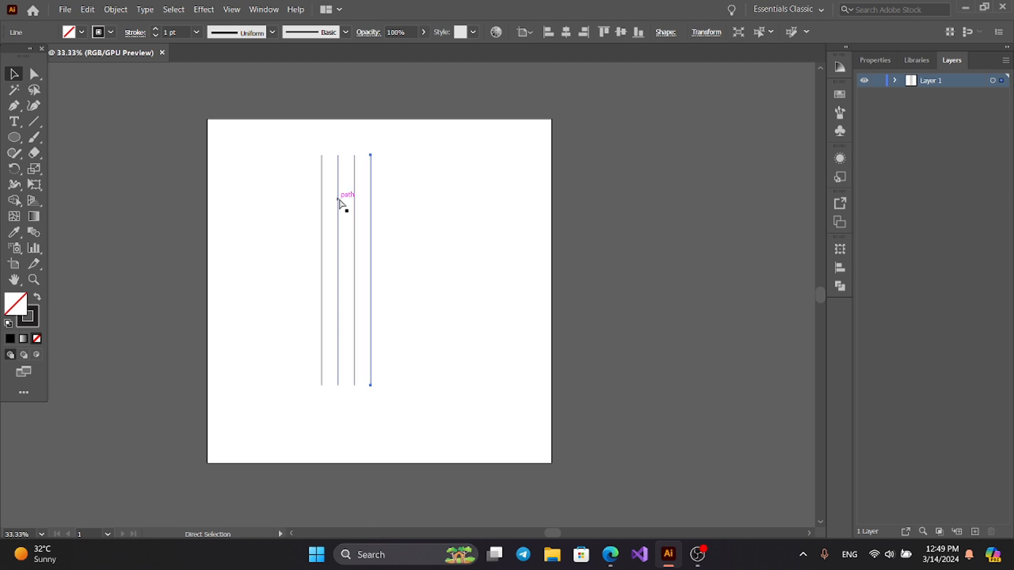
key("ctrl+d")
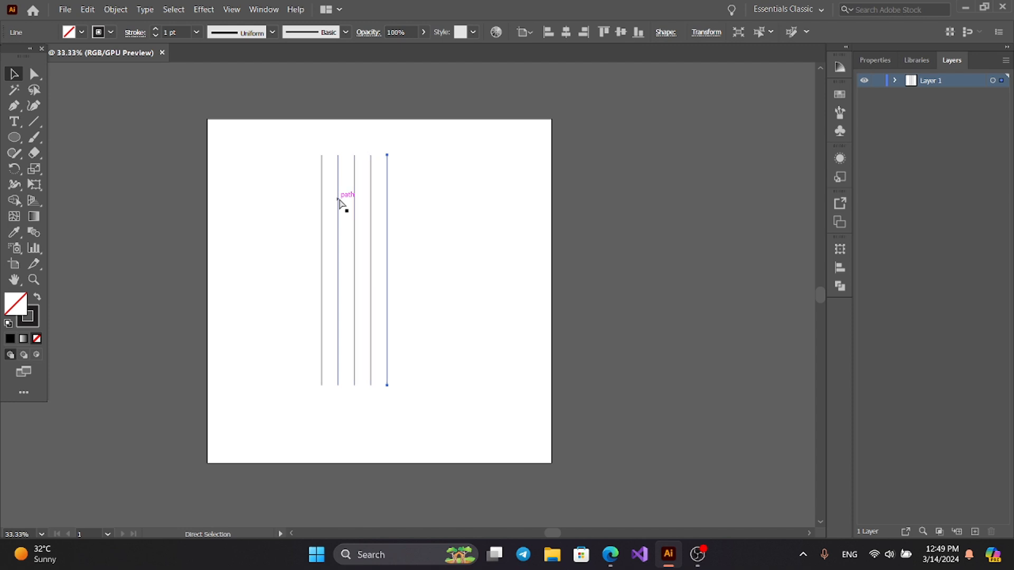
key("ctrl+d")
key("ctrl+d")
key("ctrl+d")
key("ctrl+d")
key("ctrl+d")
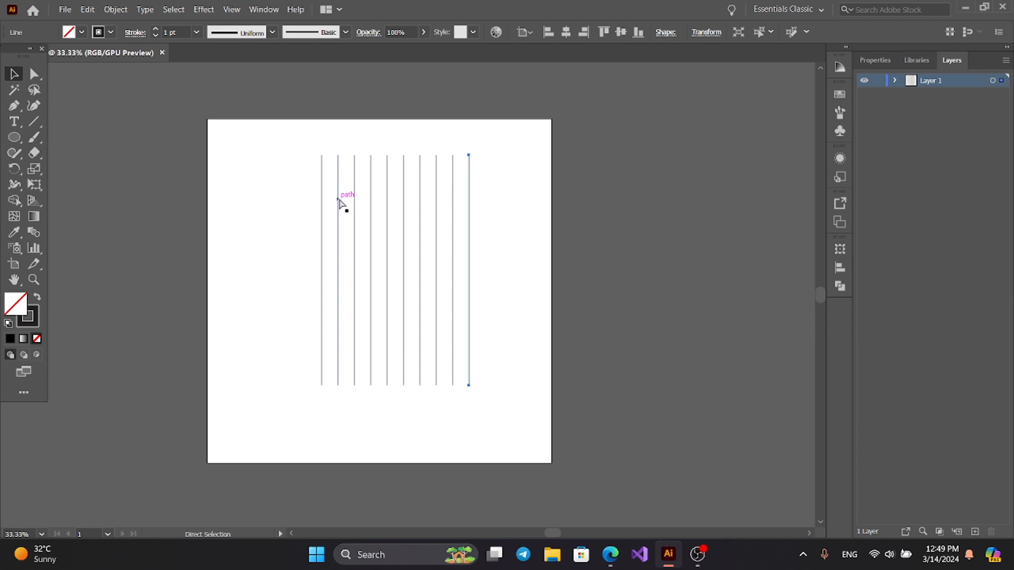
key("ctrl+d")
key("ctrl+d")
key("ctrl+d")
key("ctrl+d")
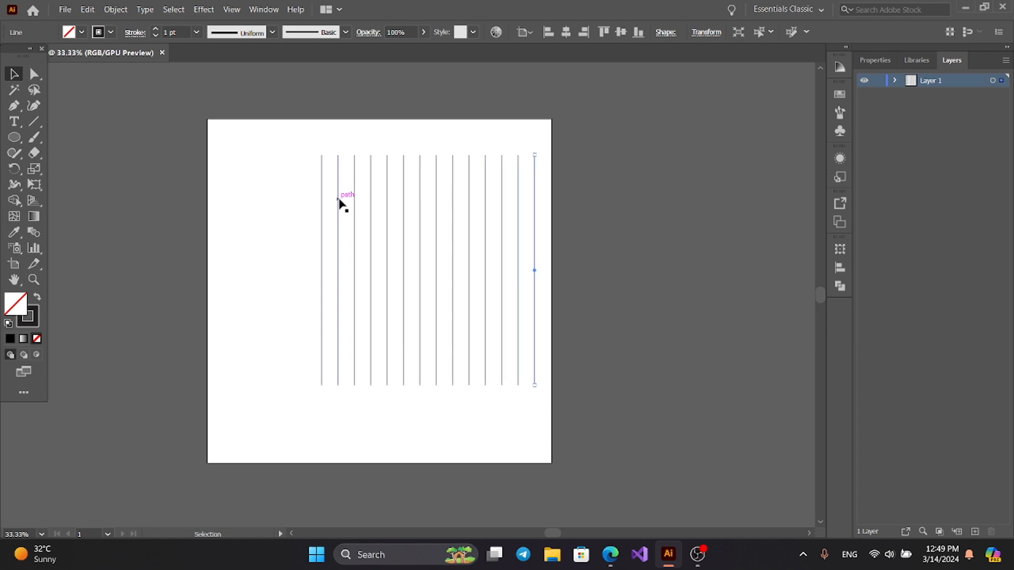
Group all the vertical lines and move the group to the middle of the artboard
left_click_drag(277, 123, 581, 314)
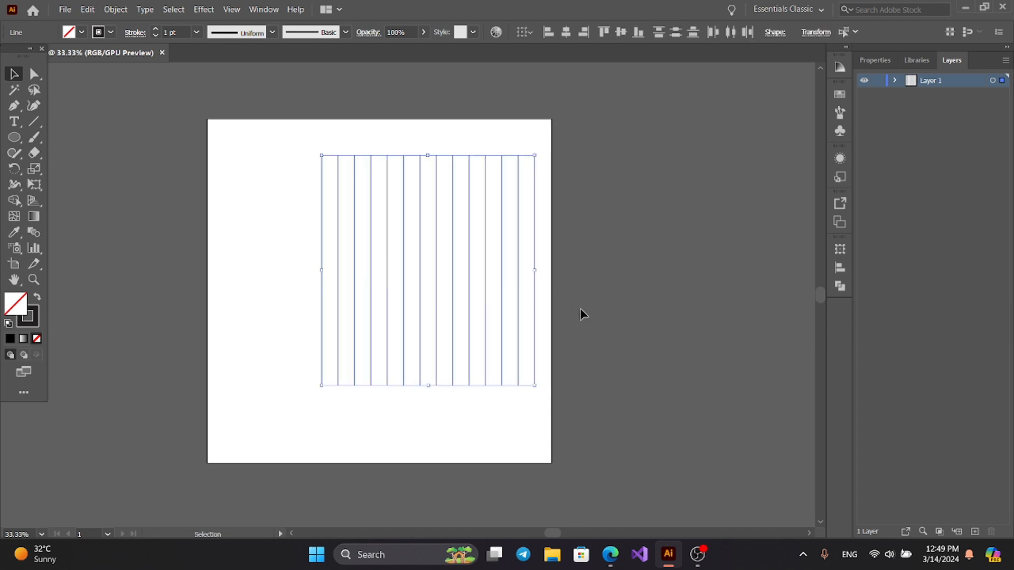
left_click(116, 9)
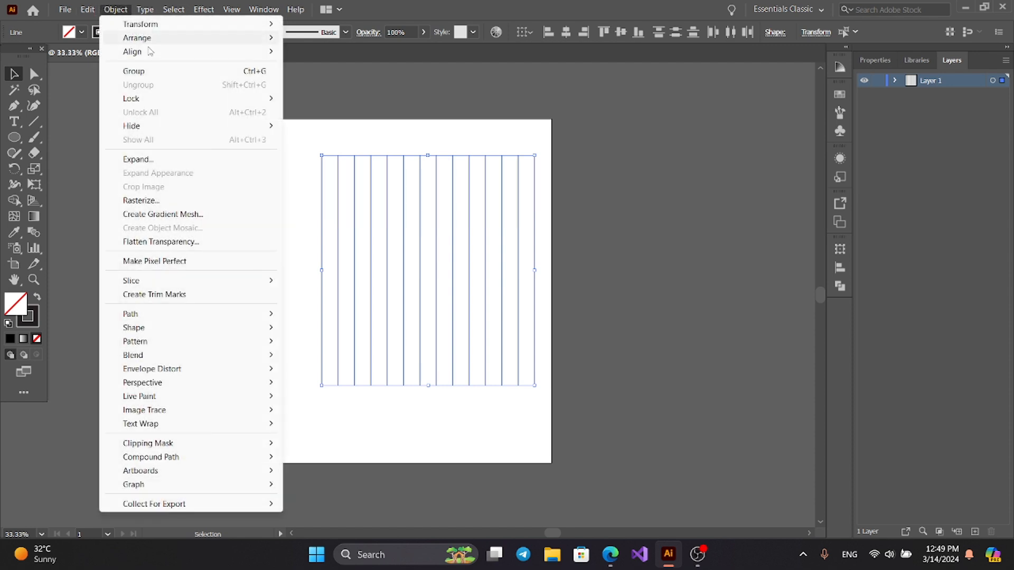
left_click(134, 71)
left_click_drag(421, 187, 374, 214)
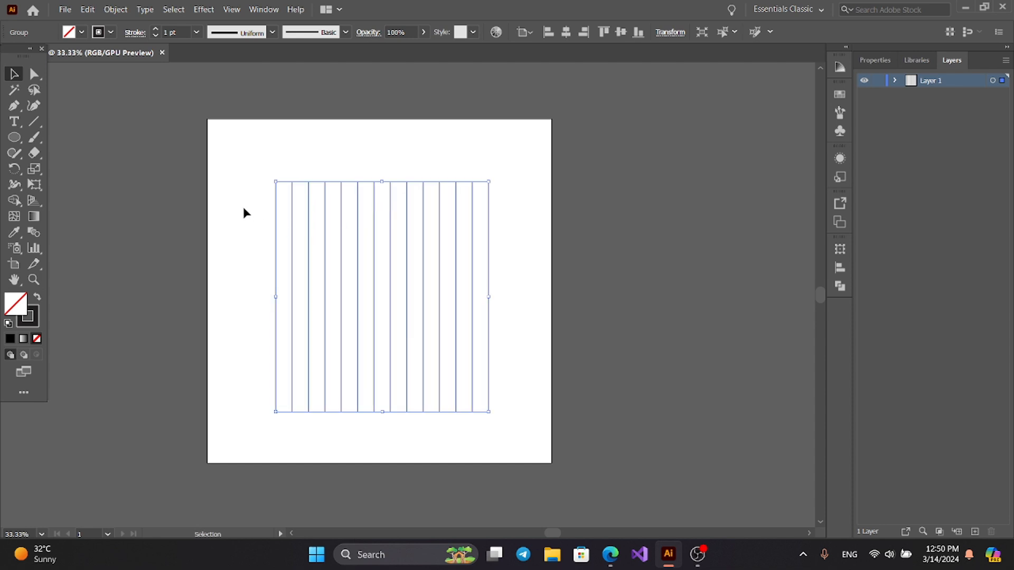
left_click(265, 161)
Create a copy of the line group rotated by 90° to form a square grid
left_click(293, 197)
right_click(292, 199)
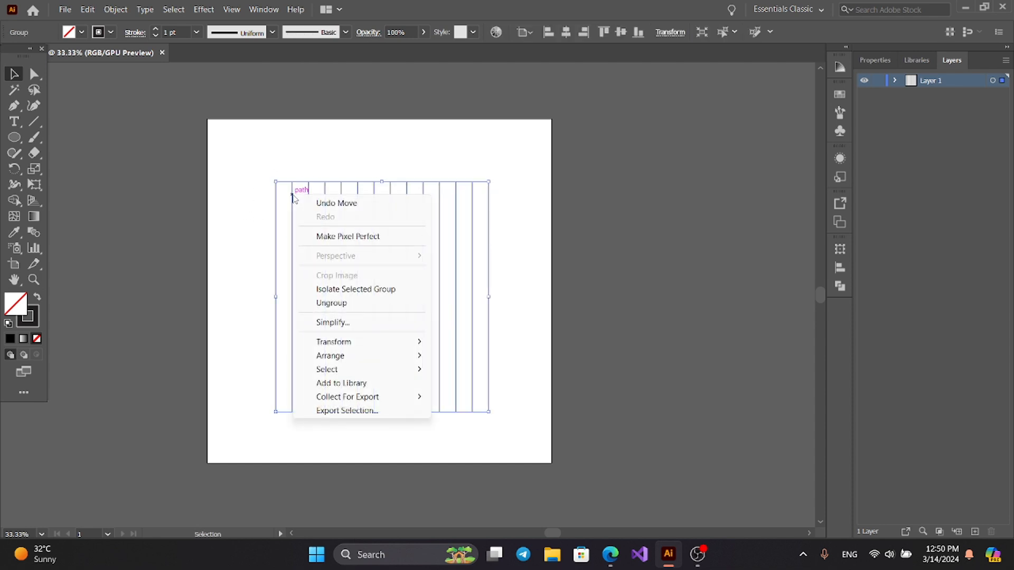
mouse_move(350, 342)
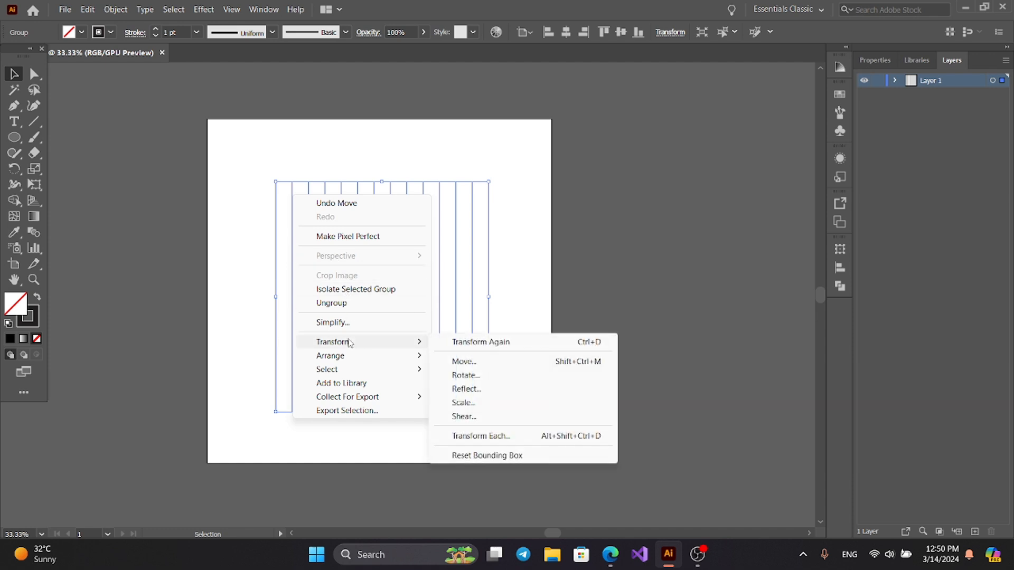
left_click(480, 375)
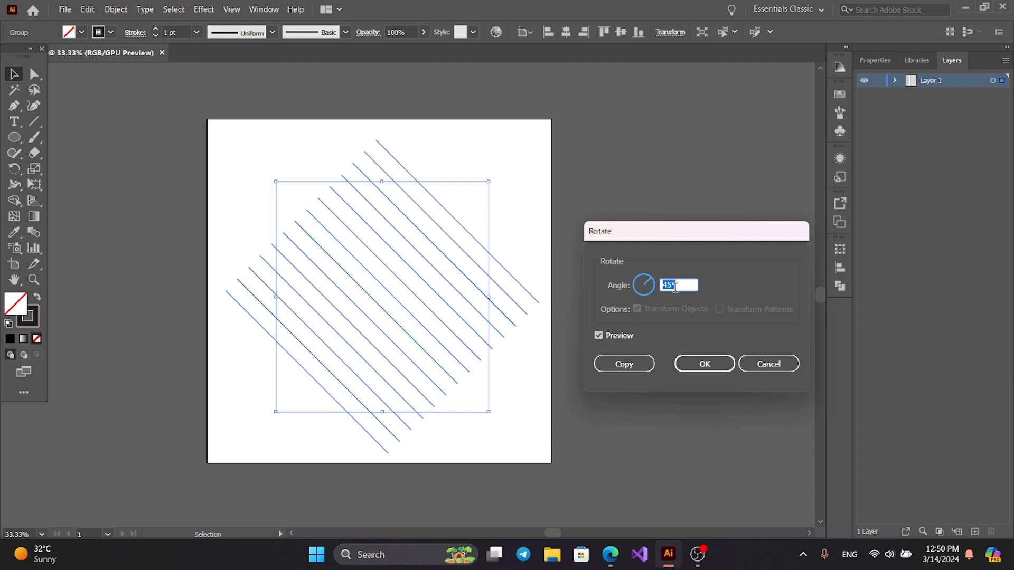
type("90")
left_click(624, 364)
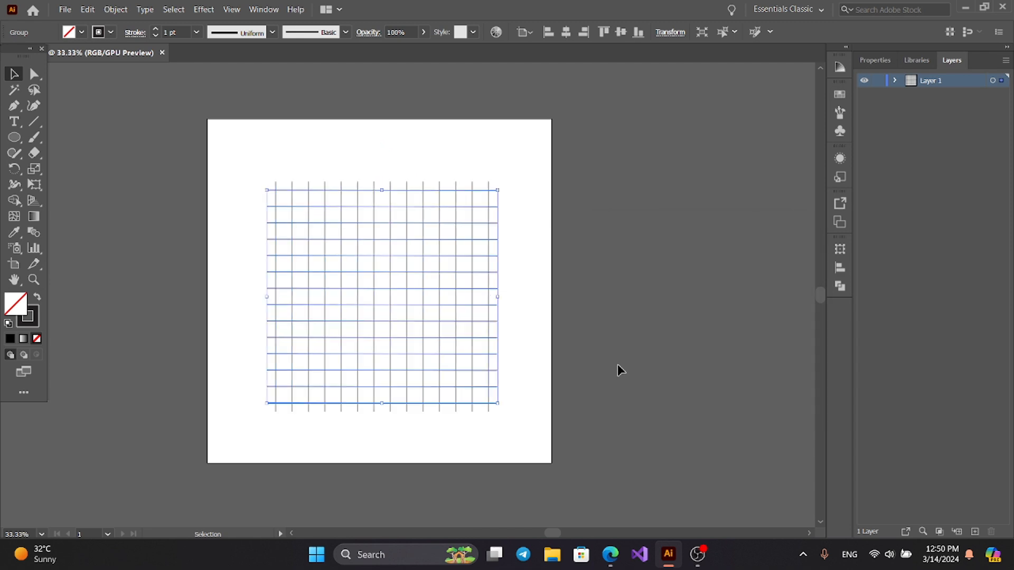
left_click(538, 430)
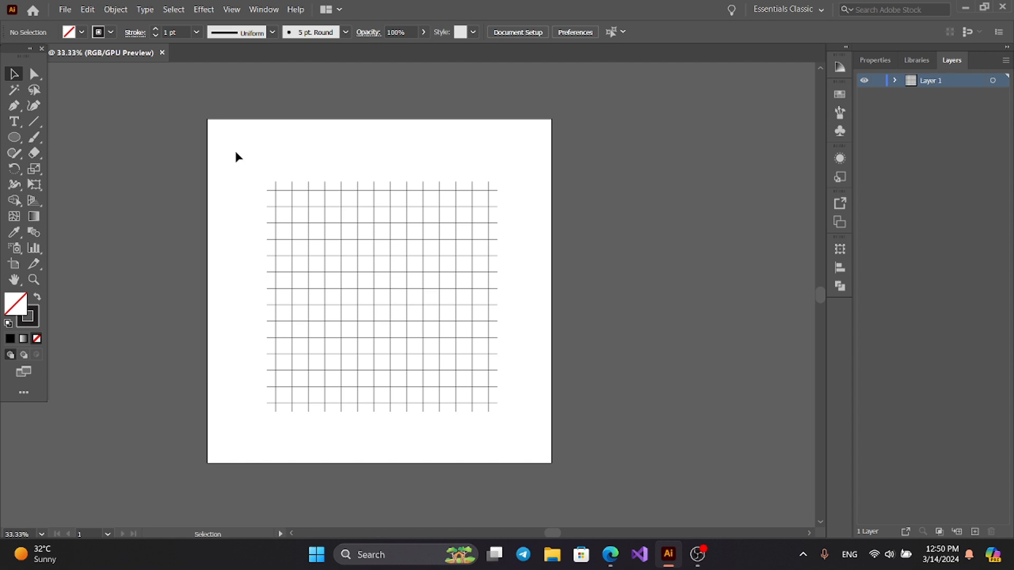
Move both line groups together slightly upward on the artboard
left_click_drag(230, 141, 504, 411)
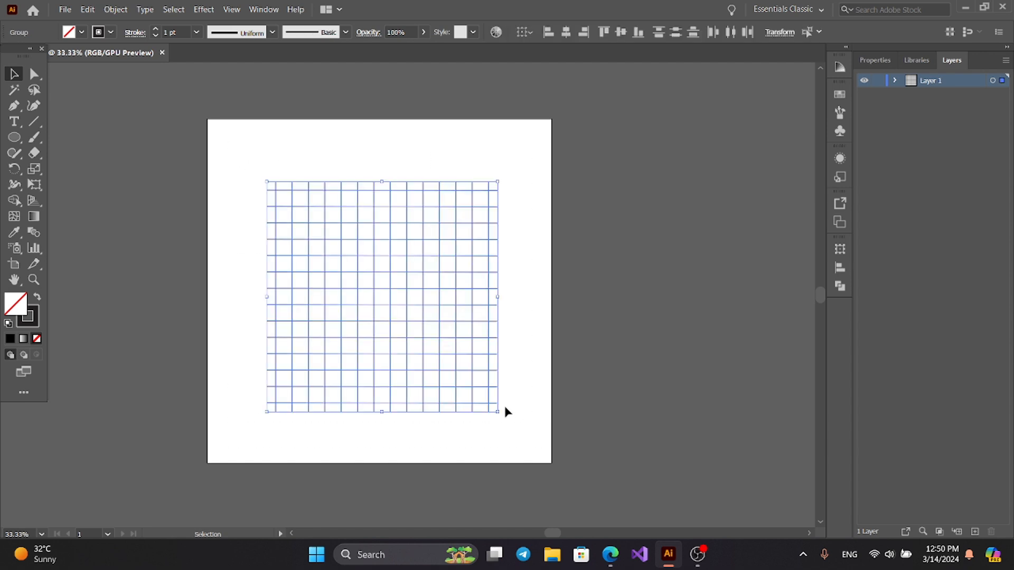
left_click_drag(427, 352, 423, 322)
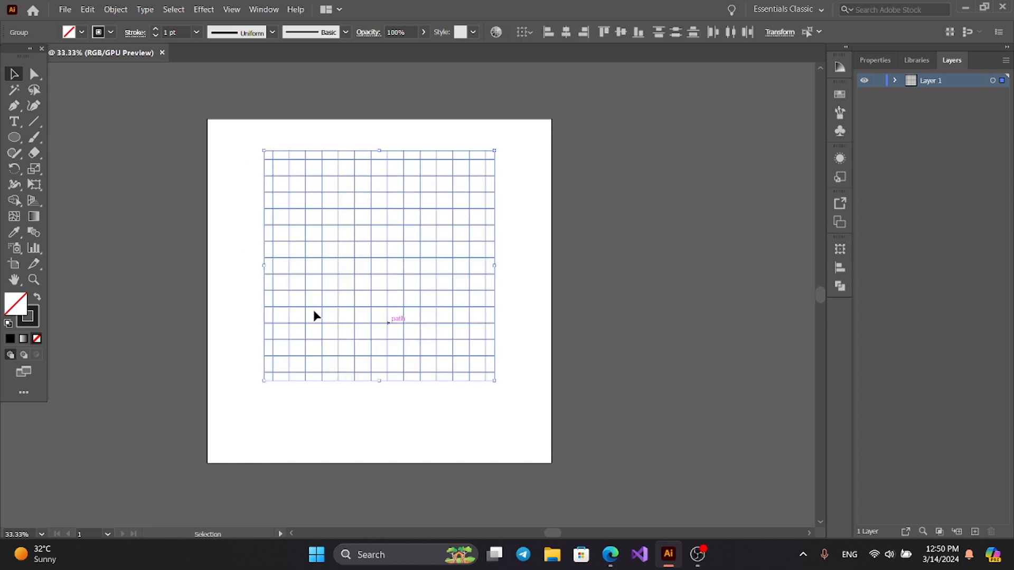
left_click(220, 239)
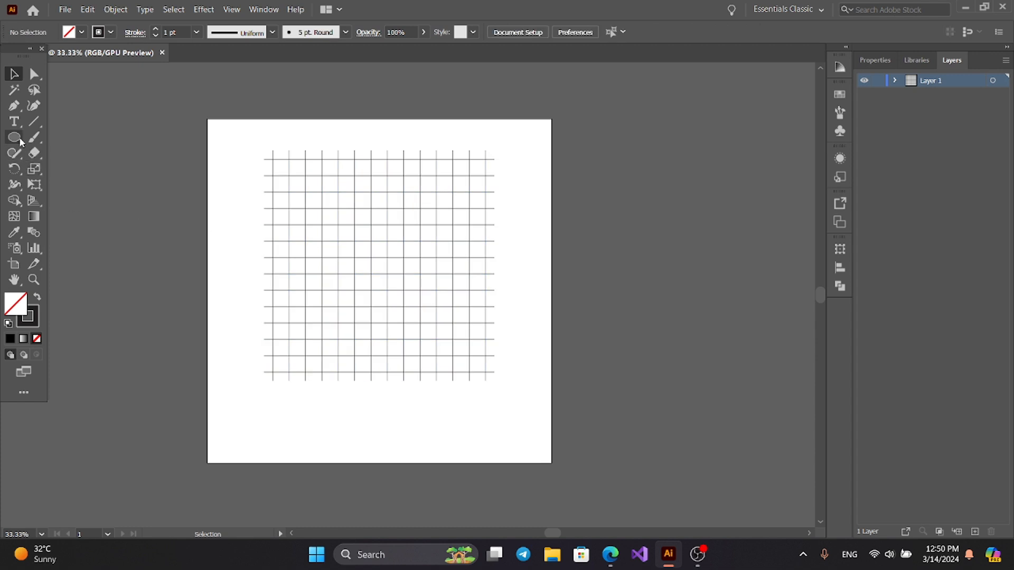
Draw a circle centred on the grid's lower-right intersection with a radius of one grid cell
left_click(15, 138)
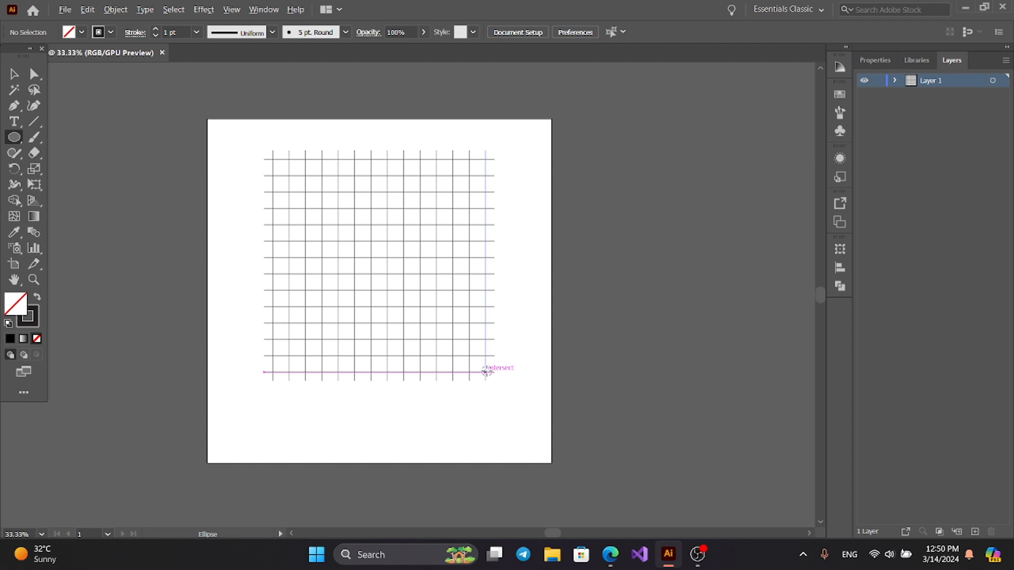
left_click_drag(486, 372, 495, 388)
left_click(13, 74)
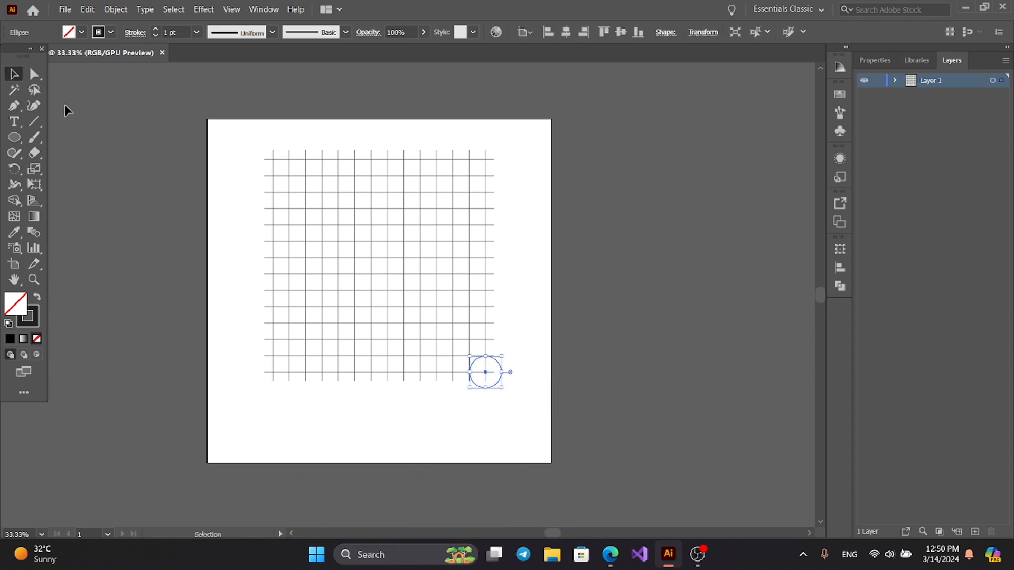
Copy the circle in place and enlarge the copy from its centre to a radius of two grid cells
left_click(495, 374)
left_click(500, 373)
left_click(87, 9)
left_click(120, 71)
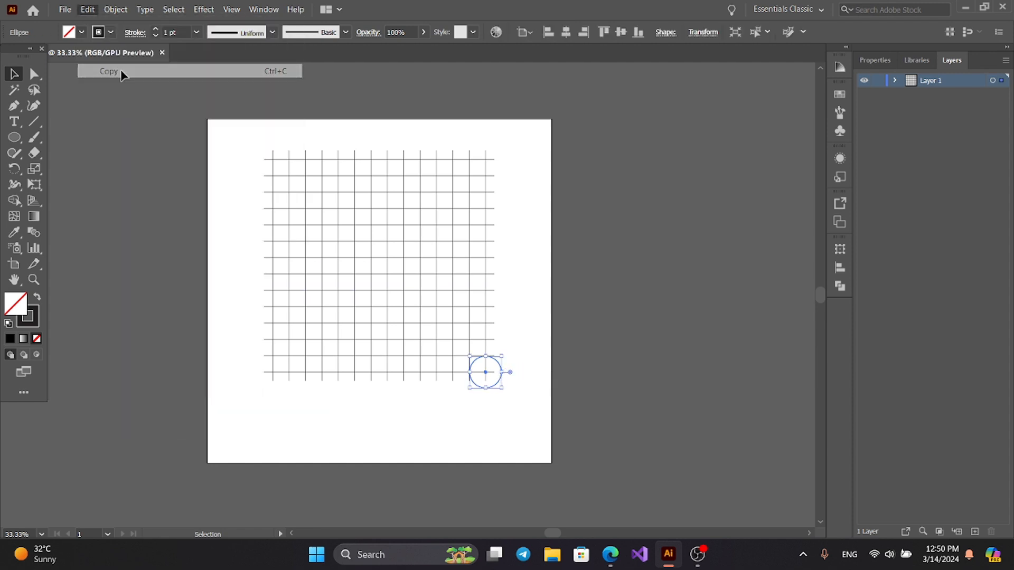
left_click(87, 9)
left_click(123, 98)
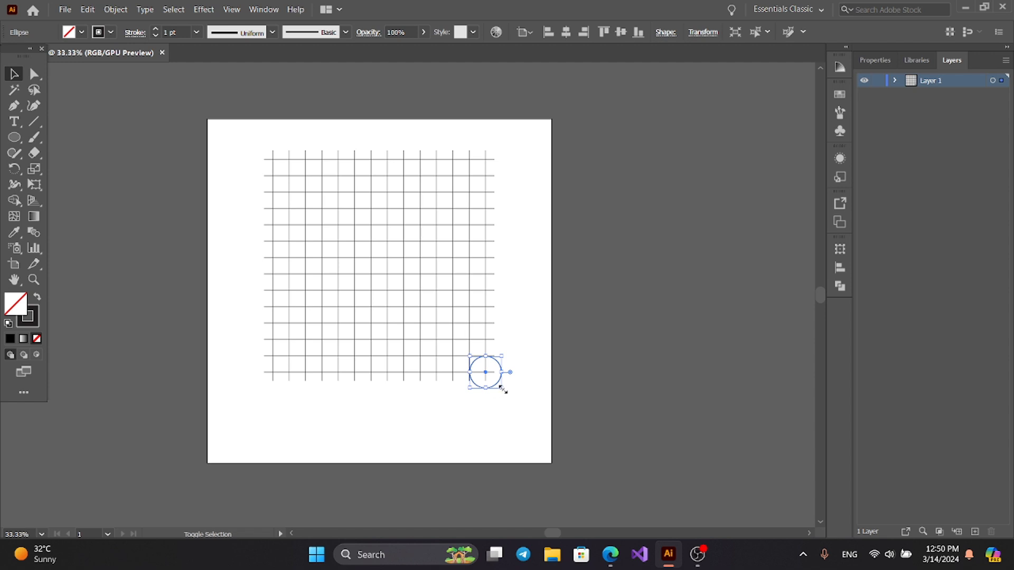
left_click_drag(502, 389, 519, 407)
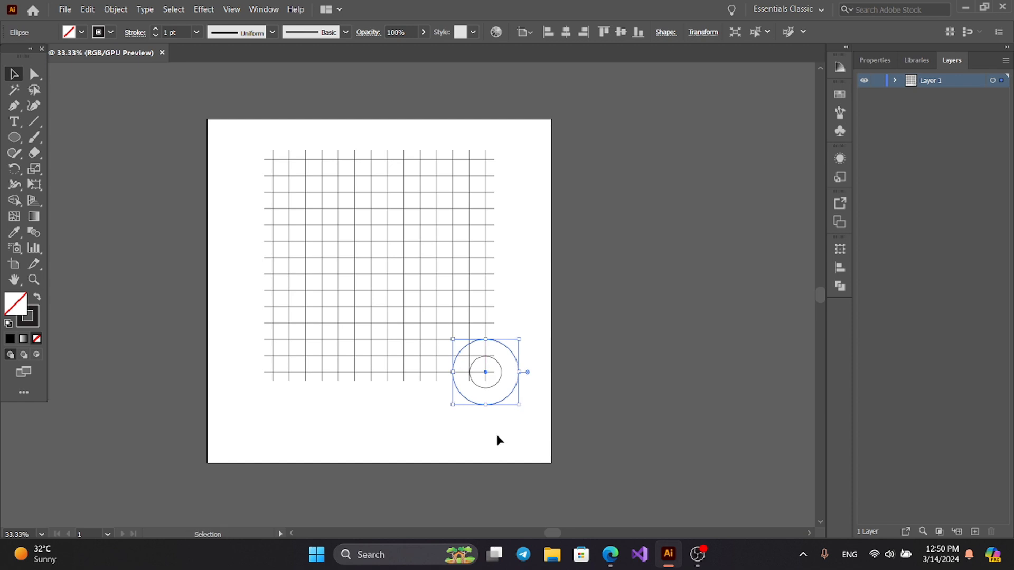
left_click(497, 432)
Continue copying the outermost circle in place and enlarging each copy by one grid cell until there are 11 concentric circles
left_click(519, 372)
left_click(88, 11)
left_click(88, 11)
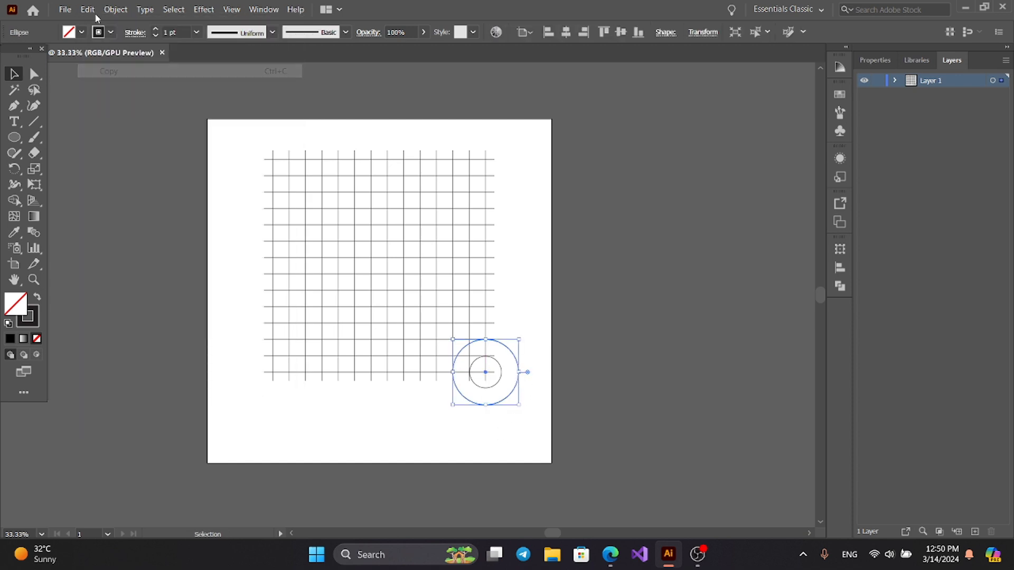
left_click(89, 10)
left_click(144, 99)
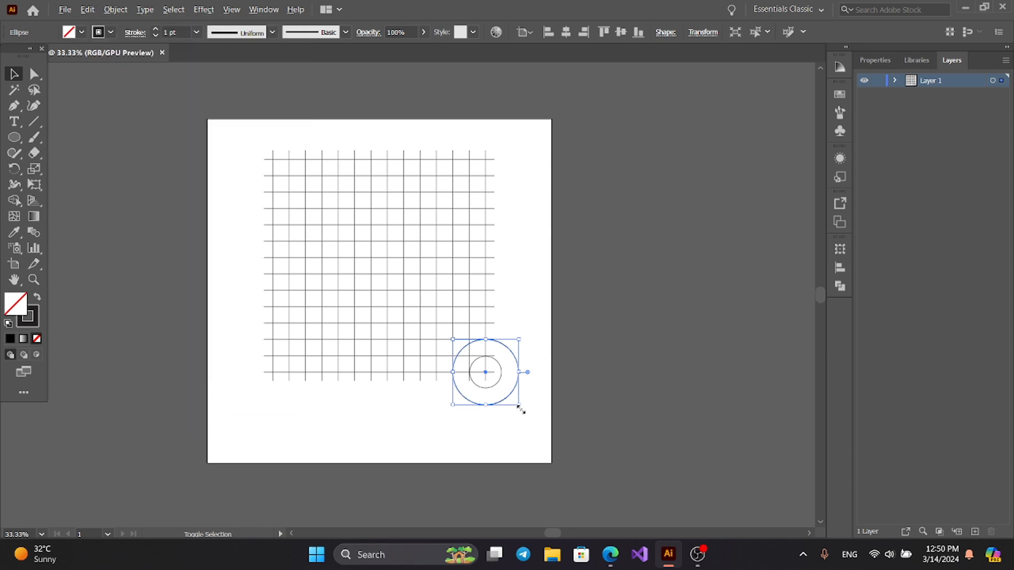
left_click_drag(519, 405, 600, 486)
left_click(502, 441)
left_click(521, 406)
left_click(88, 11)
left_click(144, 99)
left_click(88, 10)
left_click(143, 99)
left_click(89, 10)
left_click(144, 99)
scroll(654, 190, "down", 3)
left_click(89, 11)
left_click_drag(595, 383, 661, 449)
left_click(142, 98)
left_click(88, 10)
left_click(143, 98)
left_click(88, 11)
left_click(188, 349)
left_click_drag(669, 397, 662, 438)
Group the grid lines and all the concentric circles together
left_click_drag(220, 77, 692, 474)
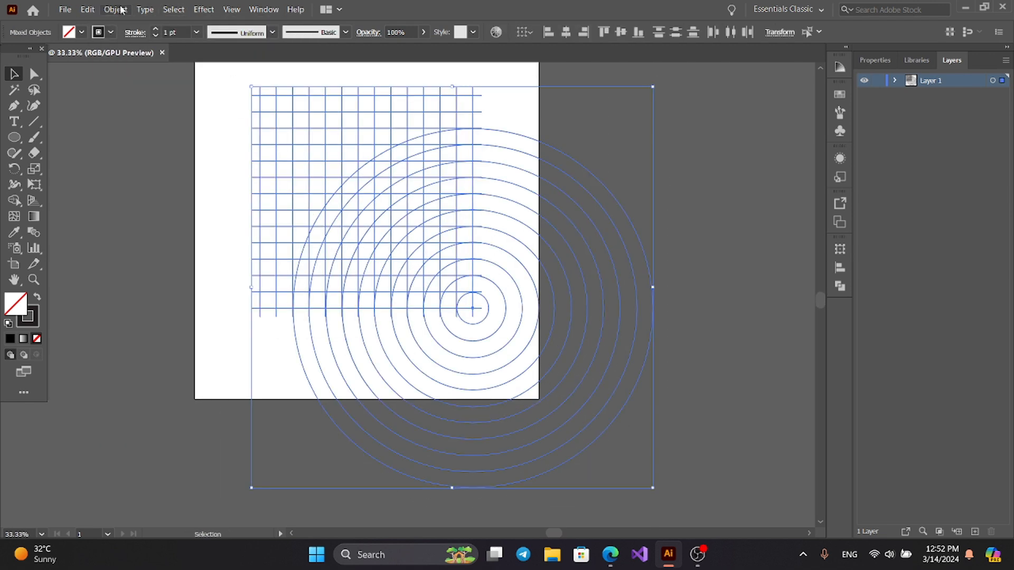
left_click(116, 10)
left_click(135, 71)
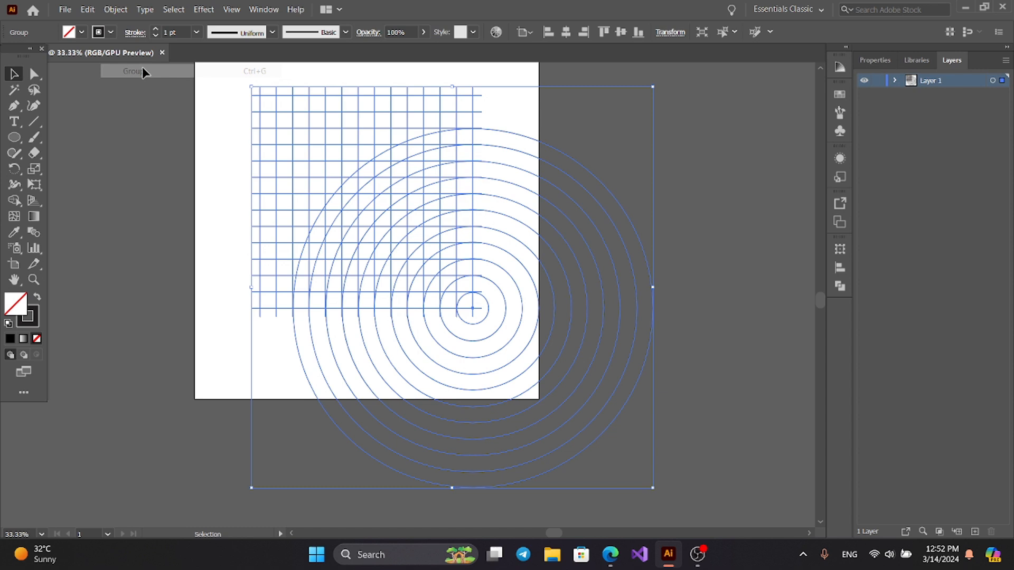
Rotate the grid and circle group by 45° and move it slightly upward on the artboard
right_click(429, 230)
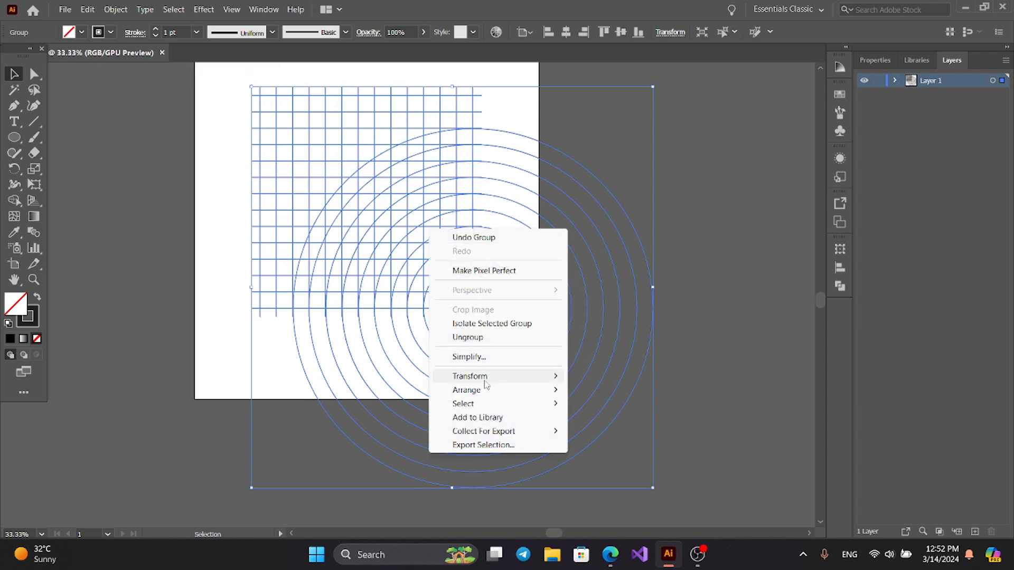
mouse_move(485, 381)
left_click(602, 409)
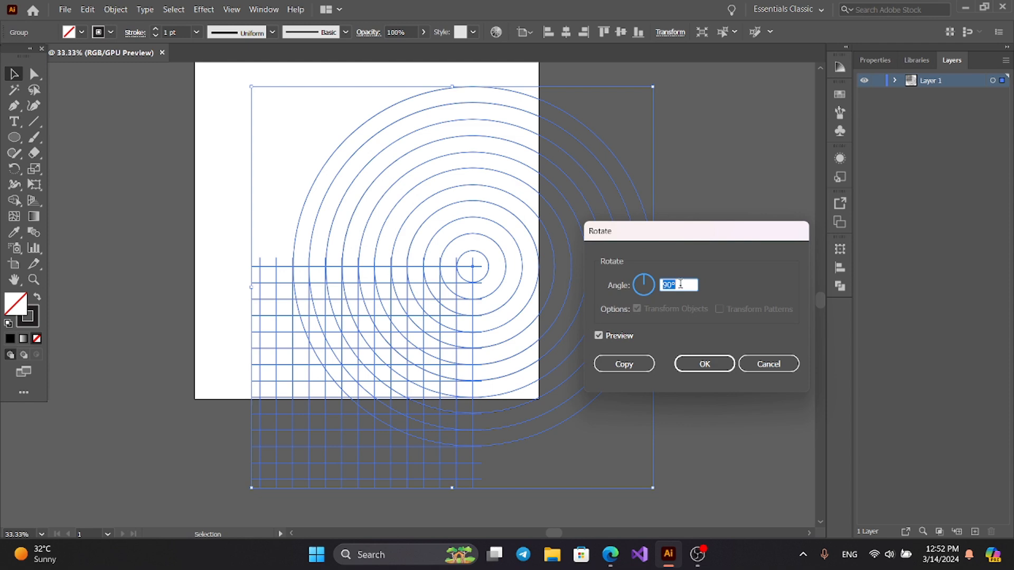
type("45")
left_click(599, 340)
left_click(598, 336)
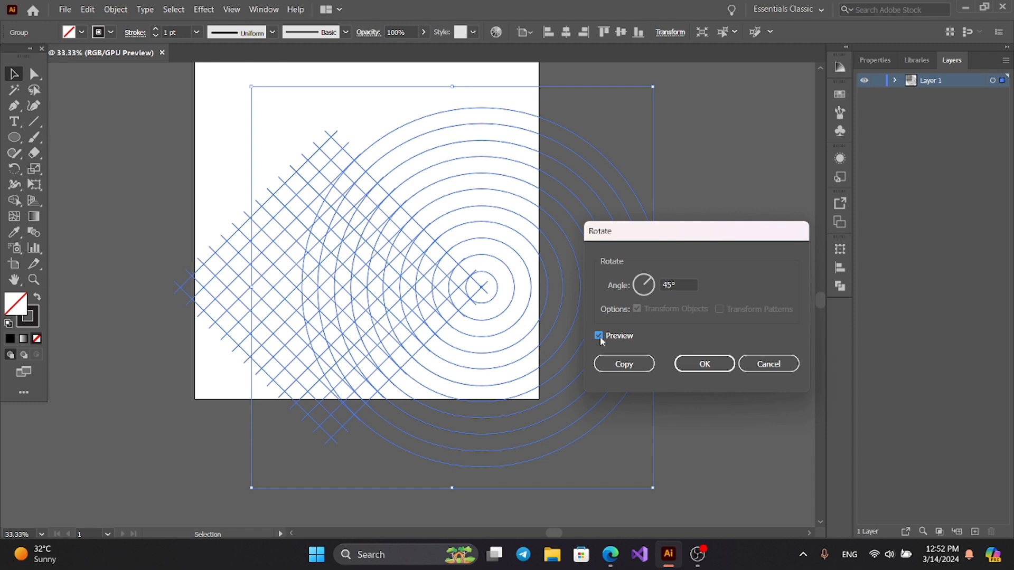
left_click(600, 338)
left_click(706, 365)
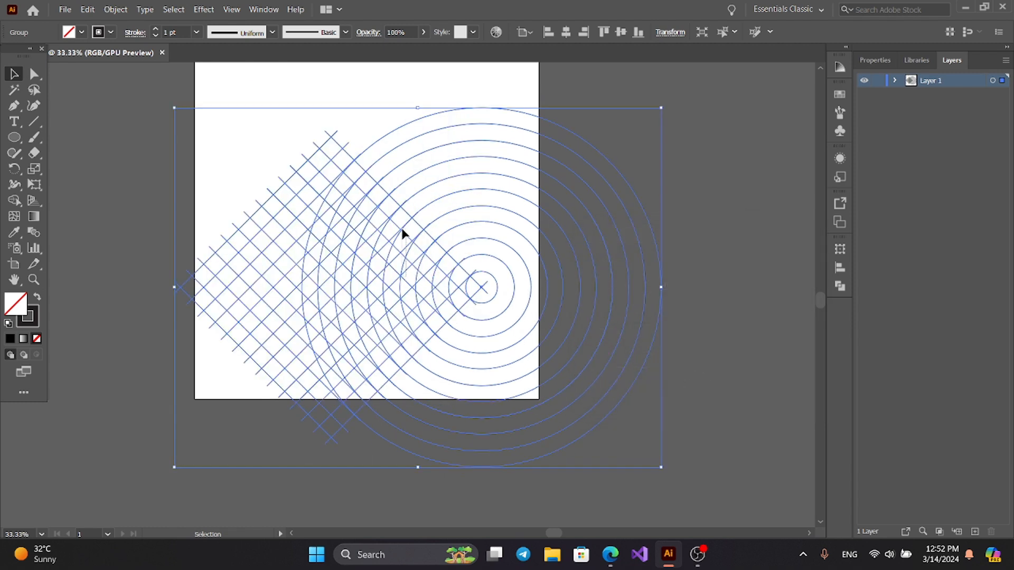
left_click_drag(399, 208, 400, 172)
left_click(152, 172)
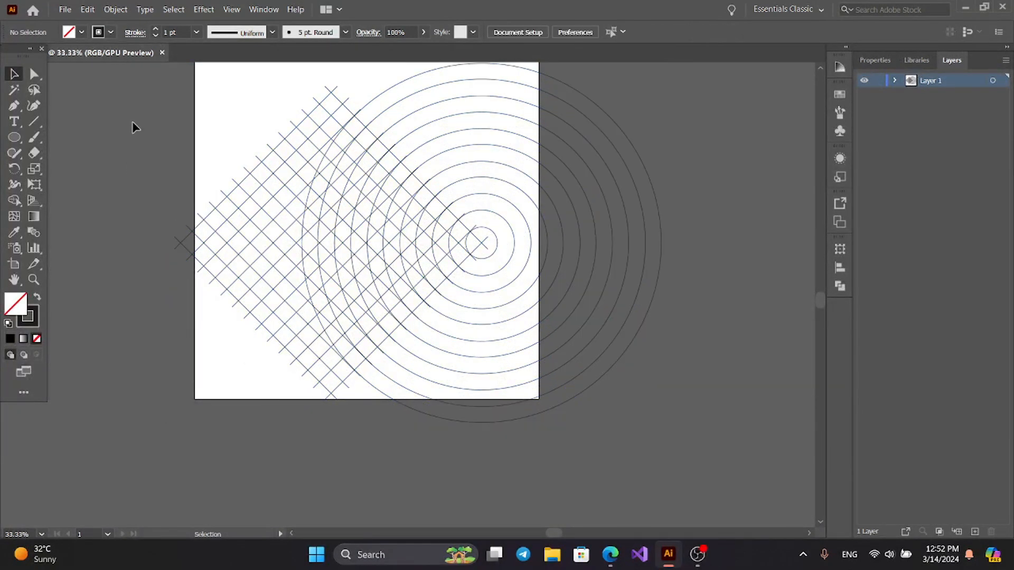
Start the Shape Builder on the group with a 000000 black fill and no stroke
left_click(252, 170)
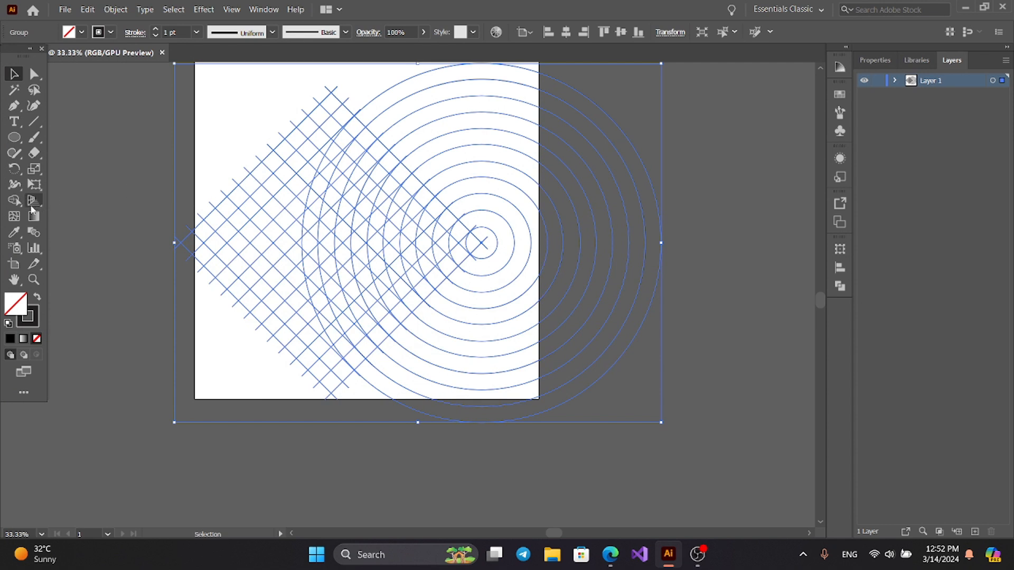
left_click(14, 200)
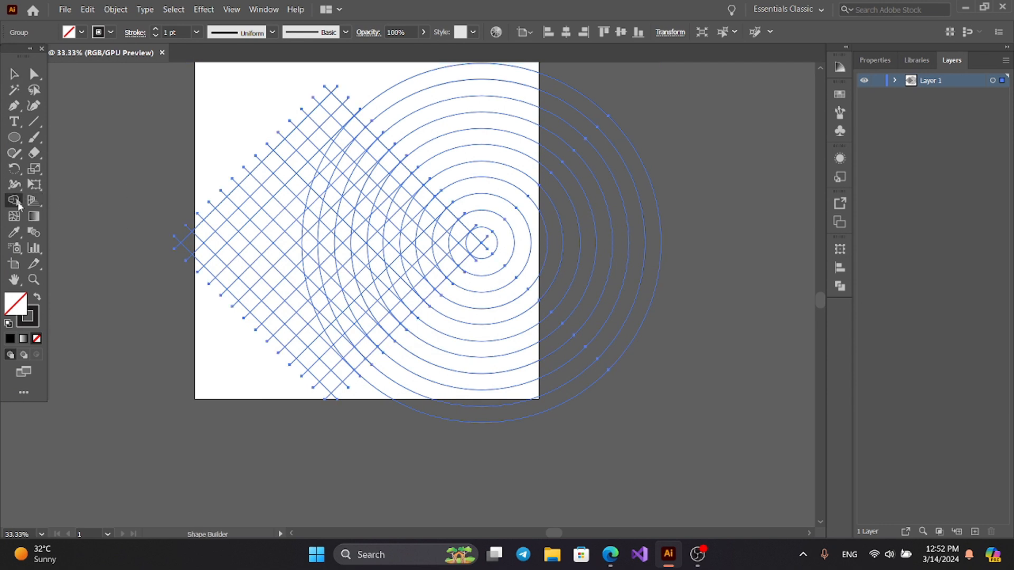
left_click(37, 296)
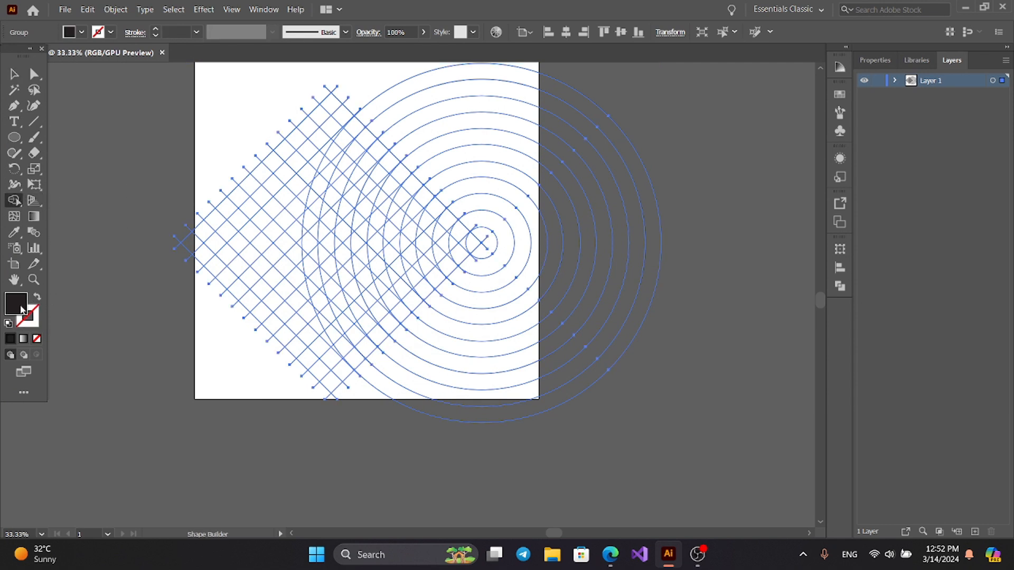
double_click(22, 309)
type("000000")
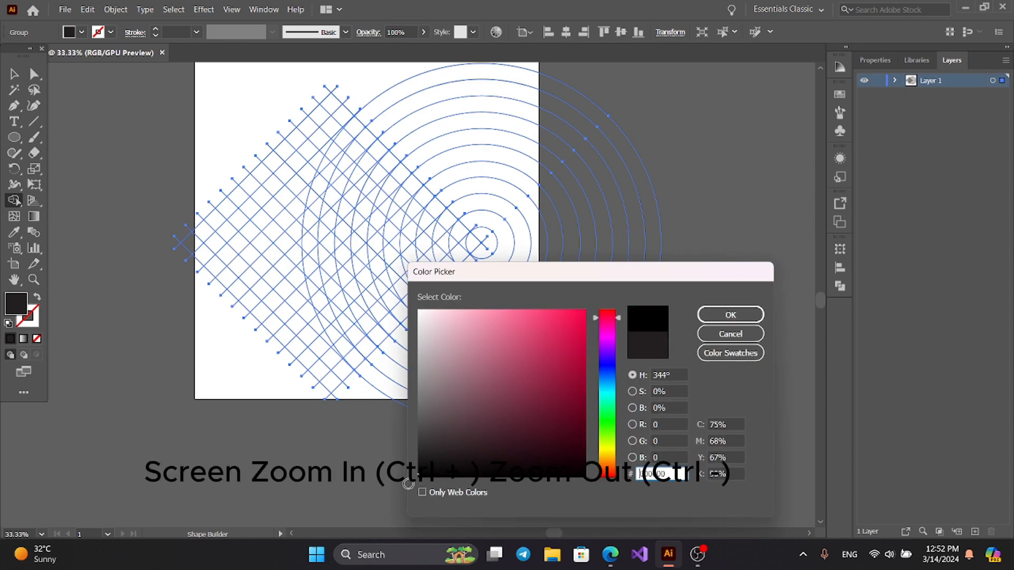
left_click(708, 316)
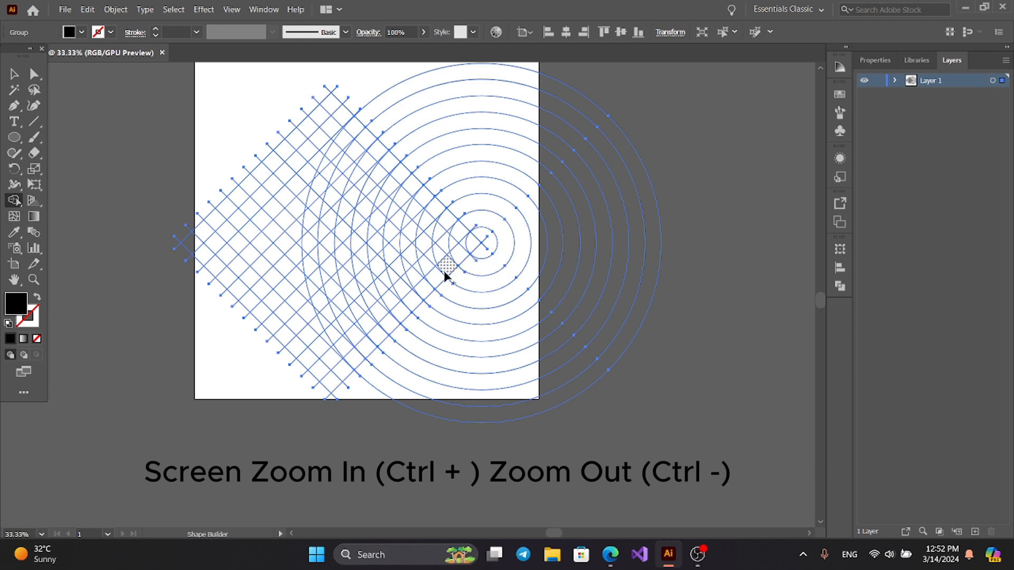
Merge the cells left of the smallest circle into a hooked tip and extend it into a straight diagonal bar running down-left
key("ctrl")
key("ctrl+plus")
key("ctrl+plus")
key("ctrl+plus")
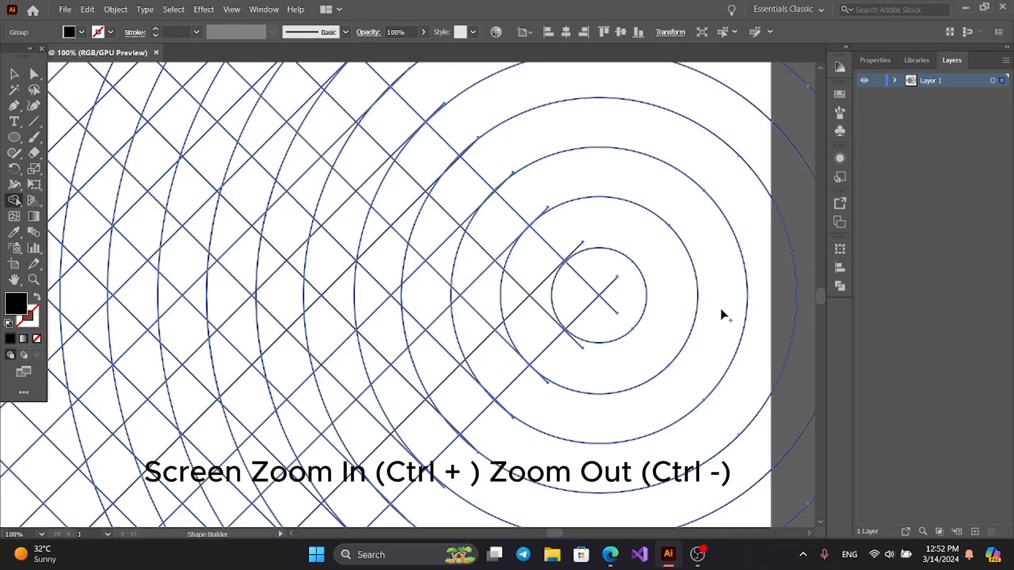
left_click_drag(819, 293, 816, 296)
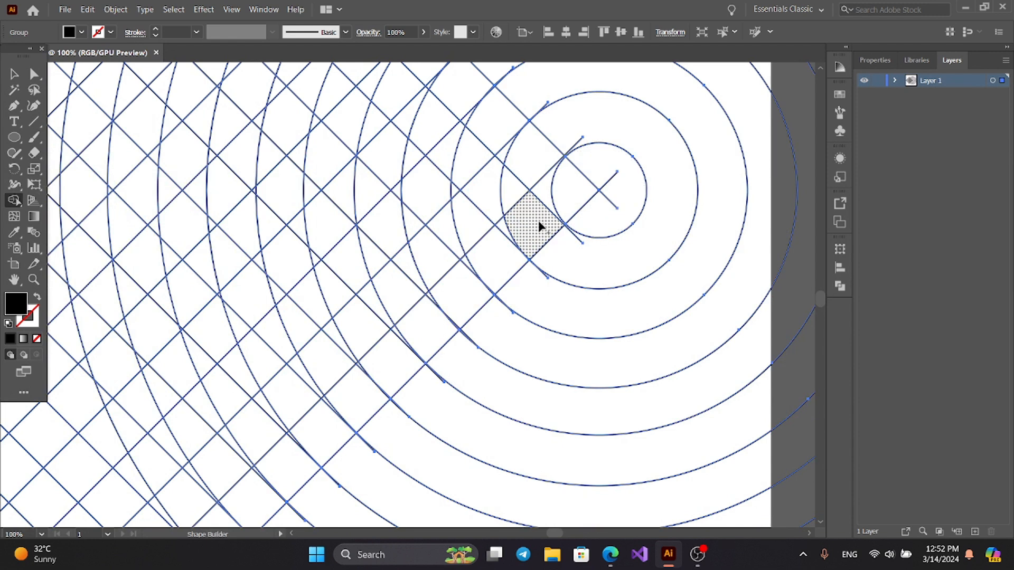
left_click_drag(527, 236, 517, 198)
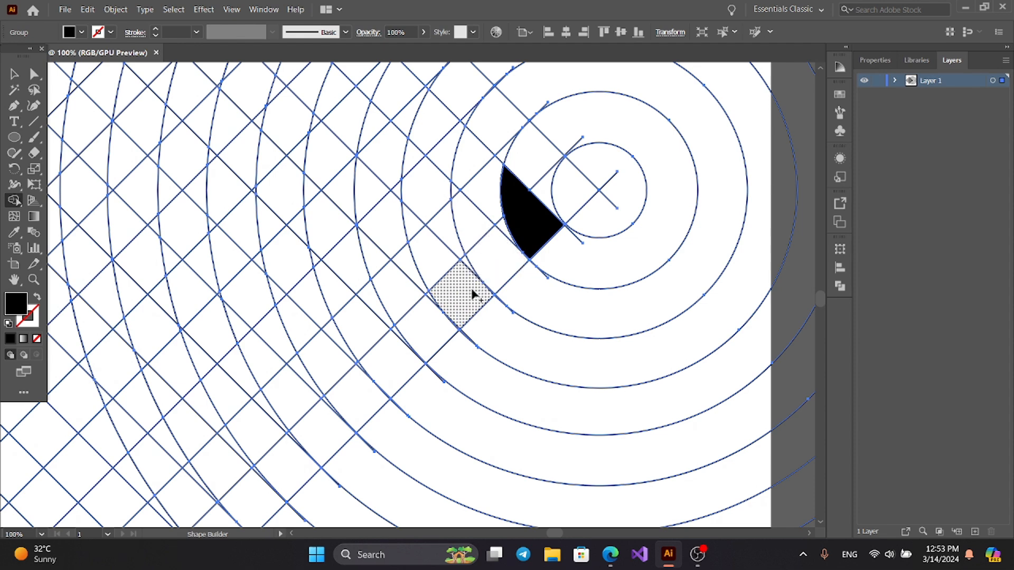
scroll(546, 277, "up", 2)
scroll(546, 278, "left", 1)
left_click_drag(530, 293, 432, 412)
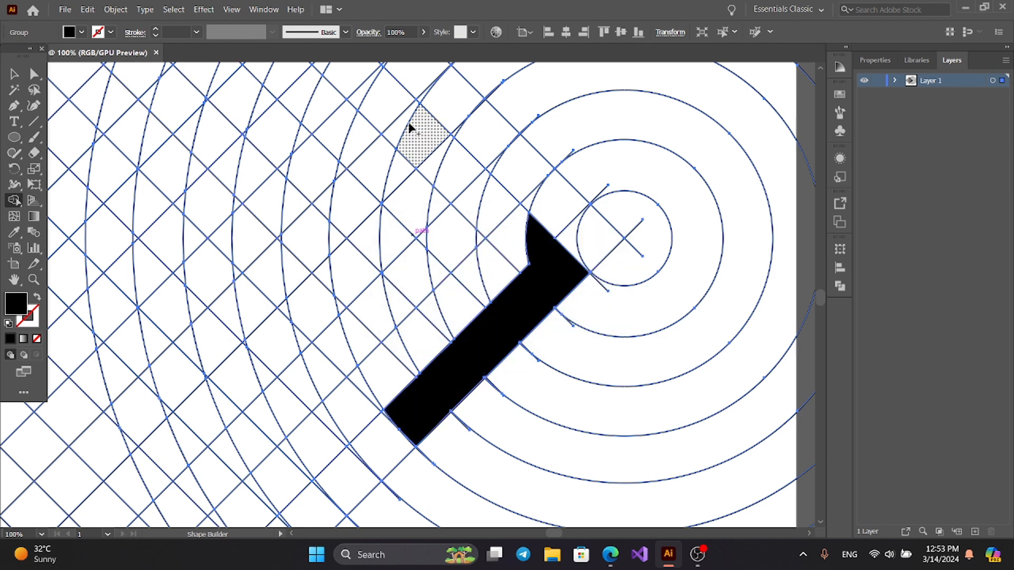
Merge the cells between two neighbouring circle arcs into the E's outer curved arm, joined to the lower end of the diagonal bar
mouse_move(397, 96)
left_mouse_down()
mouse_move(358, 180)
mouse_move(371, 360)
mouse_move(389, 344)
left_mouse_up()
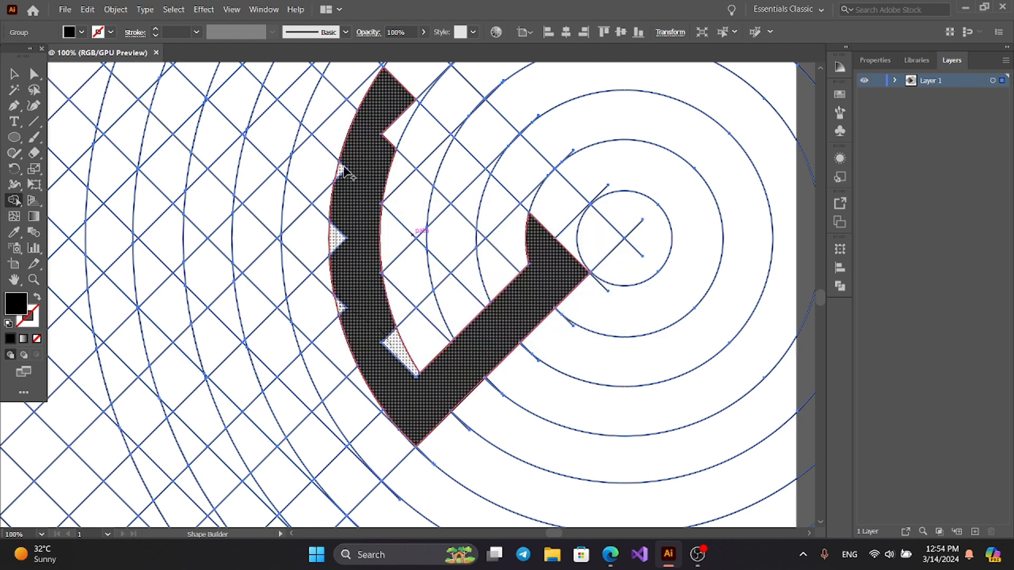
key("ctrl+plus")
key("ctrl+plus")
key("ctrl+plus")
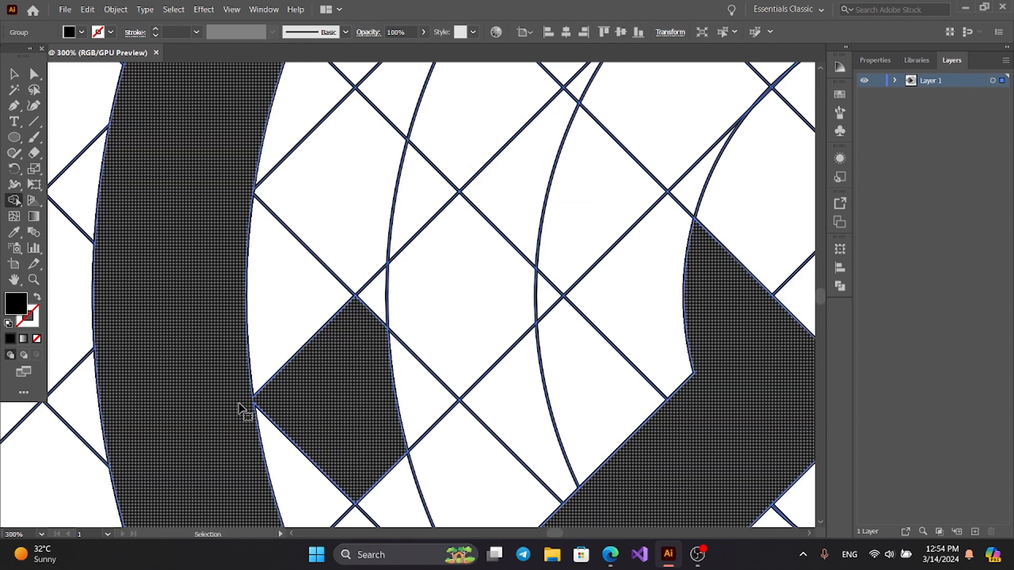
key("ctrl+plus")
key("ctrl+plus")
key("ctrl+plus")
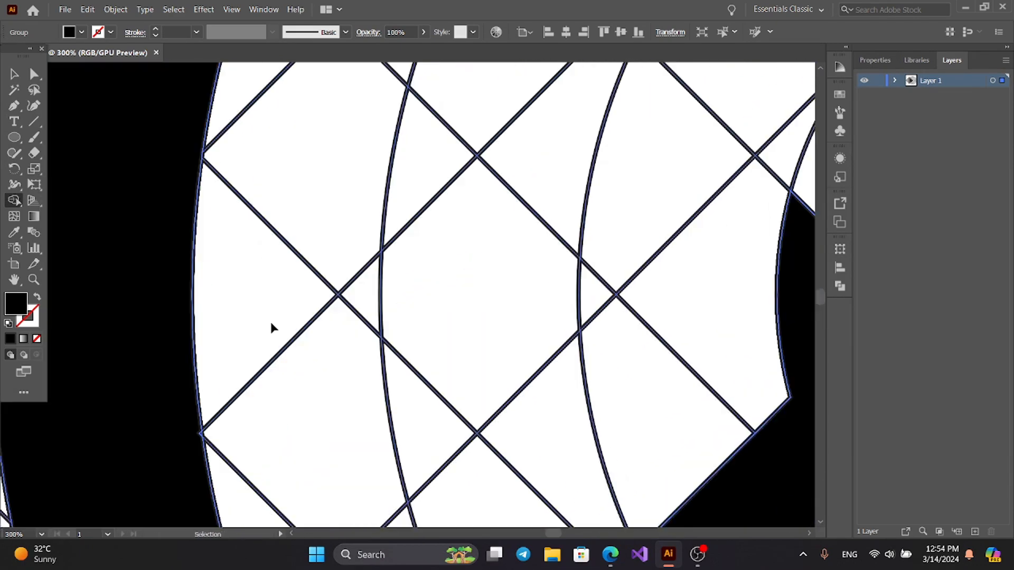
Merge the cells between the outer arm and the hooked tip into the E's inner curved arm, joined to the diagonal bar
key("ctrl+minus")
key("ctrl+minus")
key("ctrl+minus")
key("ctrl+minus")
key("ctrl+minus")
key("ctrl+minus")
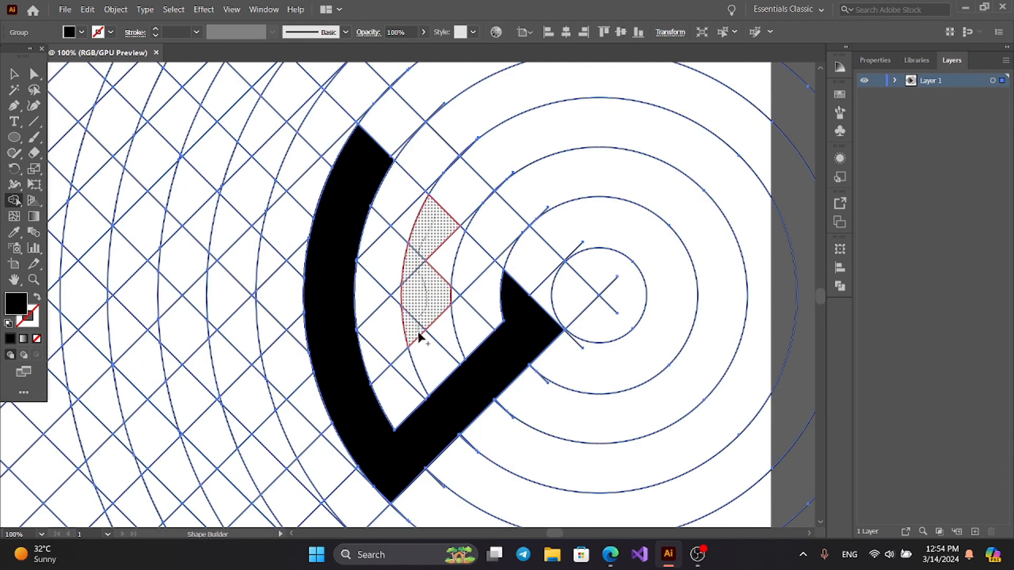
left_click(448, 240)
Merge the grid cells left of the E into the F's diagonal stem and upper arm, ending the arm along a circle's arc
key("ctrl+minus")
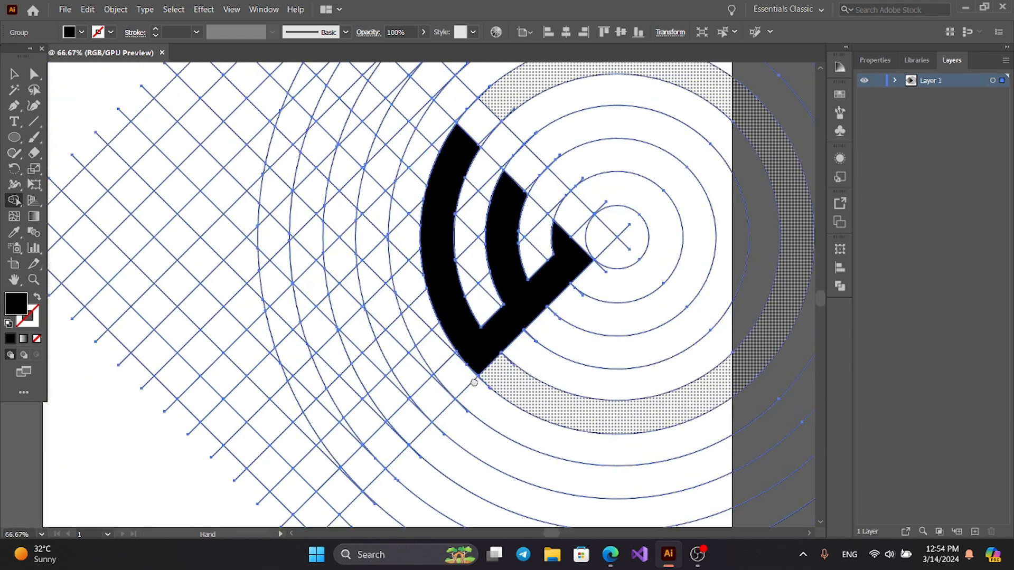
mouse_move(437, 402)
left_mouse_down()
mouse_move(410, 401)
mouse_move(329, 294)
left_mouse_up()
mouse_move(292, 260)
left_mouse_down()
mouse_move(350, 216)
mouse_move(370, 183)
mouse_move(396, 170)
mouse_move(366, 168)
mouse_move(421, 138)
mouse_move(319, 213)
mouse_move(362, 210)
mouse_move(417, 117)
left_mouse_up()
key("ctrl+z")
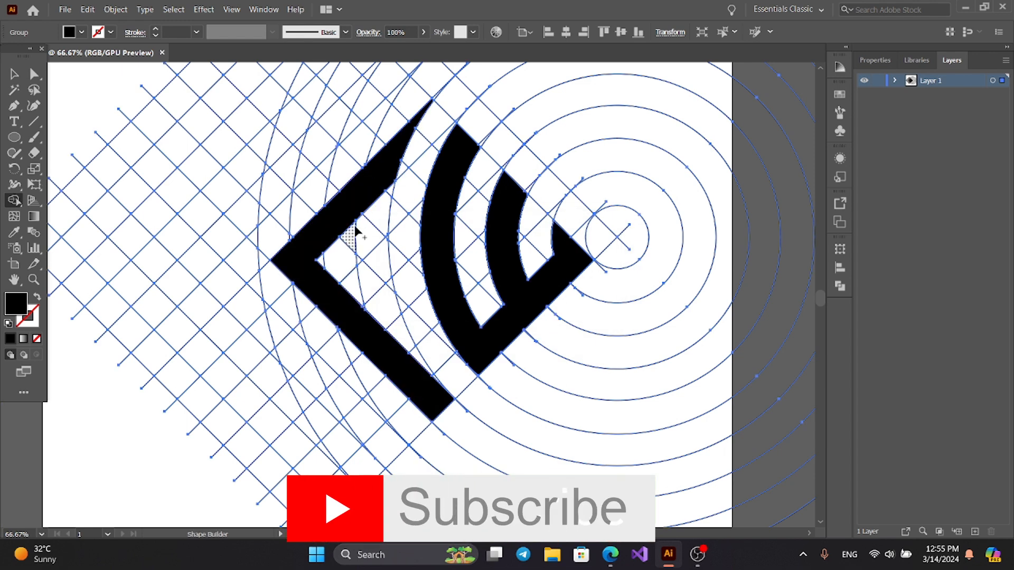
Merge the cells of the F's short middle arm with its stem, ending the arm on the circle's arc
left_click_drag(351, 303, 378, 264)
scroll(418, 256, "up", 3)
mouse_move(418, 256)
left_mouse_down()
mouse_move(194, 350)
mouse_move(498, 191)
left_mouse_up()
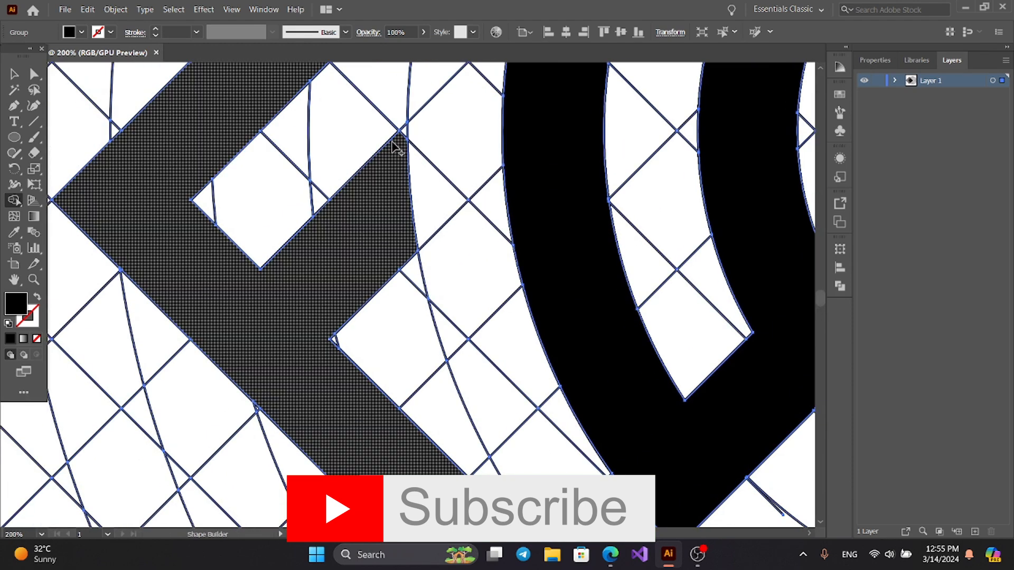
left_click_drag(392, 146, 404, 134)
key("ctrl+minus")
key("ctrl+minus")
key("ctrl+minus")
key("ctrl+minus")
key("ctrl+minus")
left_click_drag(341, 242, 441, 244)
Ungroup the construction artwork so the filled letter shapes are separate from the lines, and clear the selection
key("v")
left_click(295, 181)
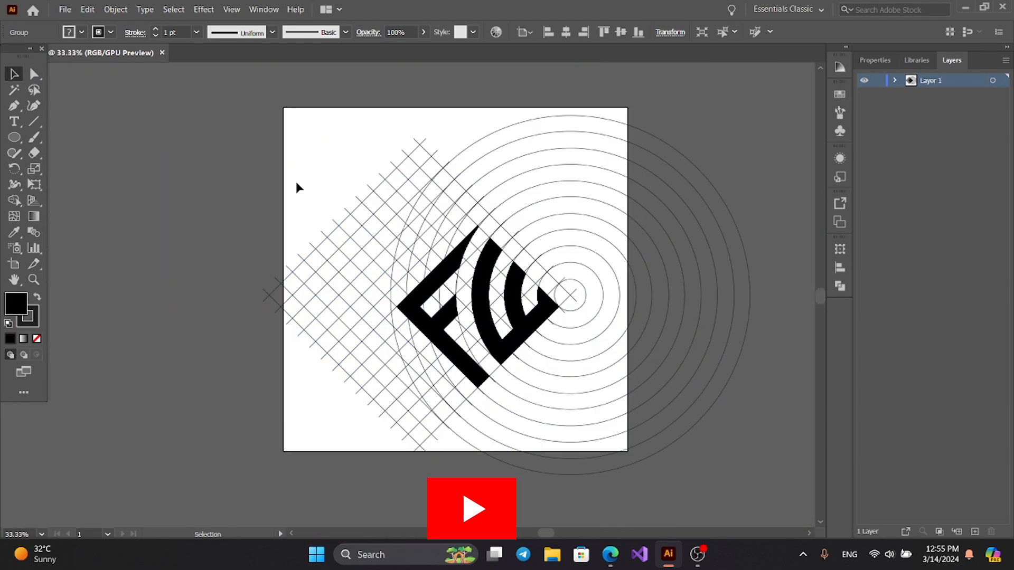
left_click(493, 270)
left_click(115, 9)
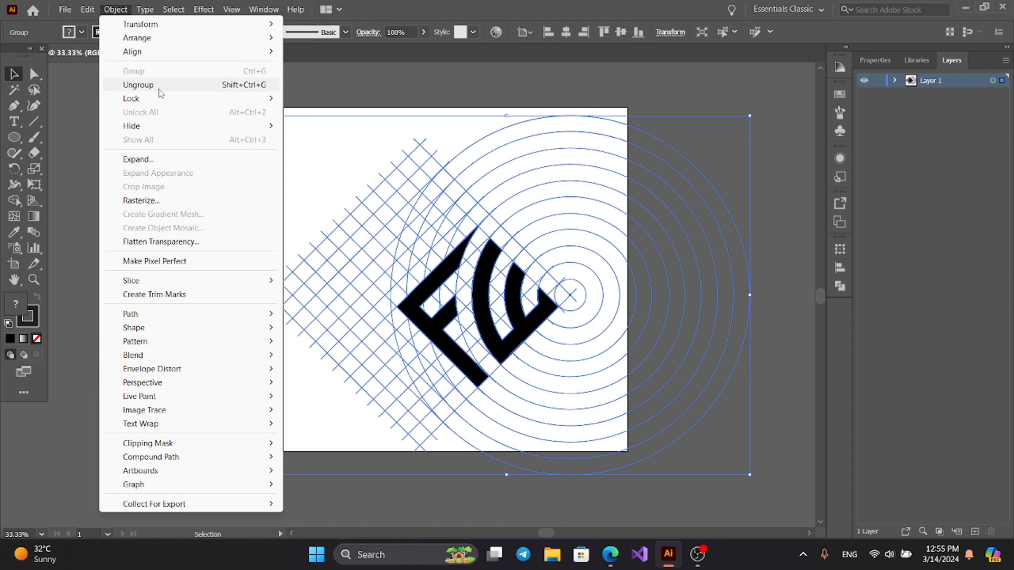
left_click(138, 85)
left_click(193, 152)
Select the black F and E shapes together and move them off the artboard, away from the construction lines
left_click(441, 273)
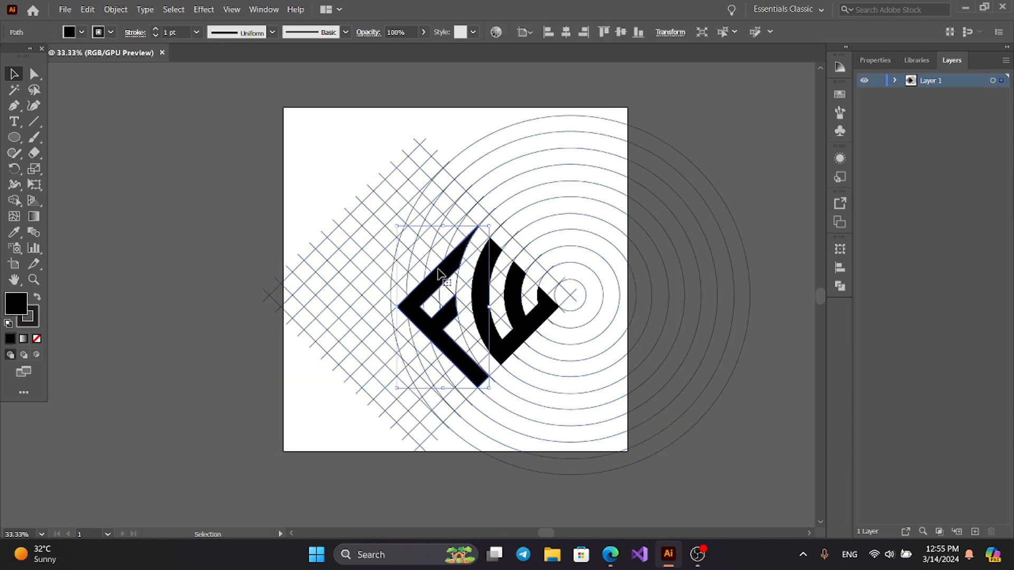
left_click(491, 277, "shift")
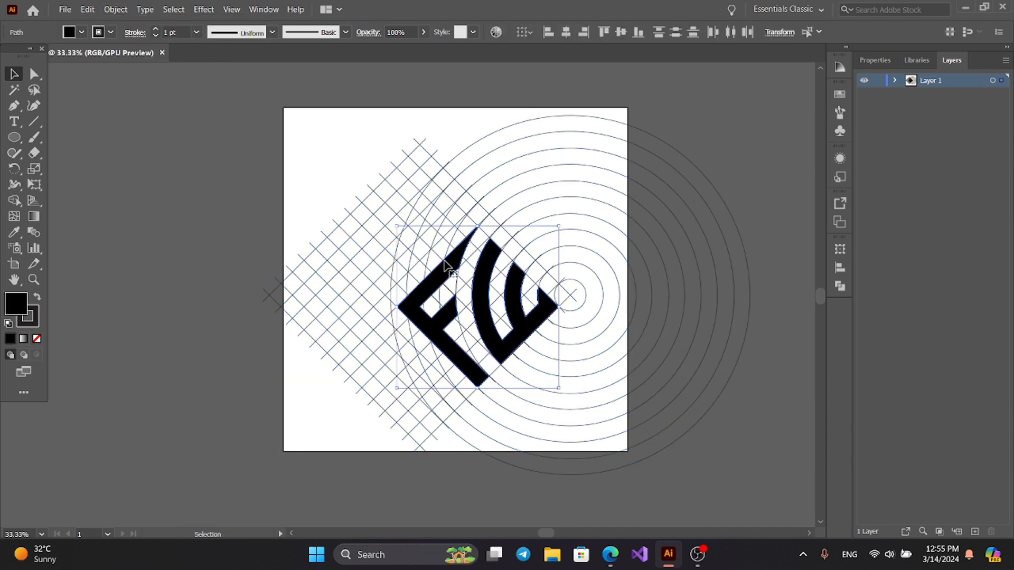
left_click_drag(431, 284, 739, 426)
left_click_drag(638, 473, 534, 430)
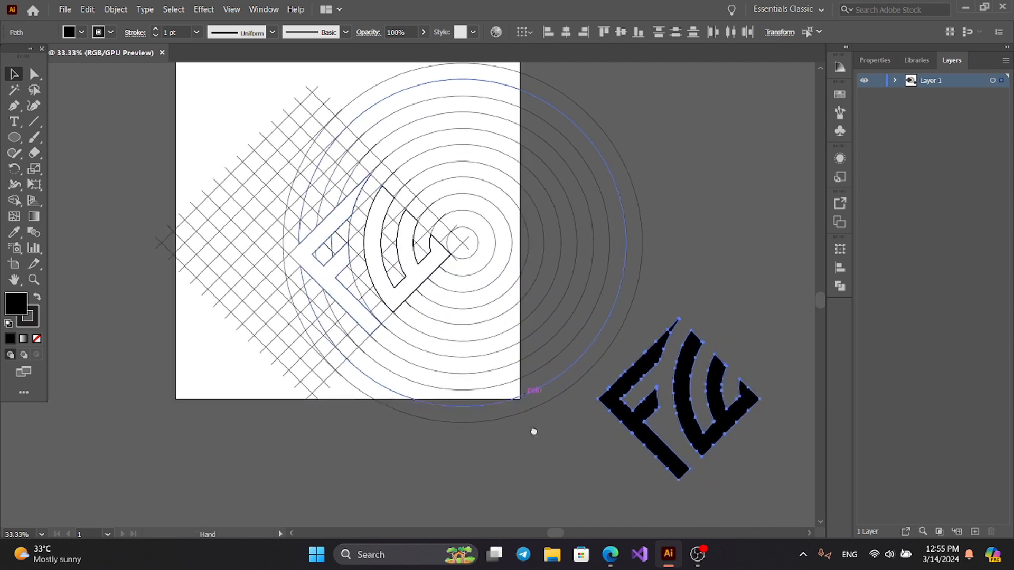
Delete all the remaining grid lines and circles from the artboard
left_click(288, 199)
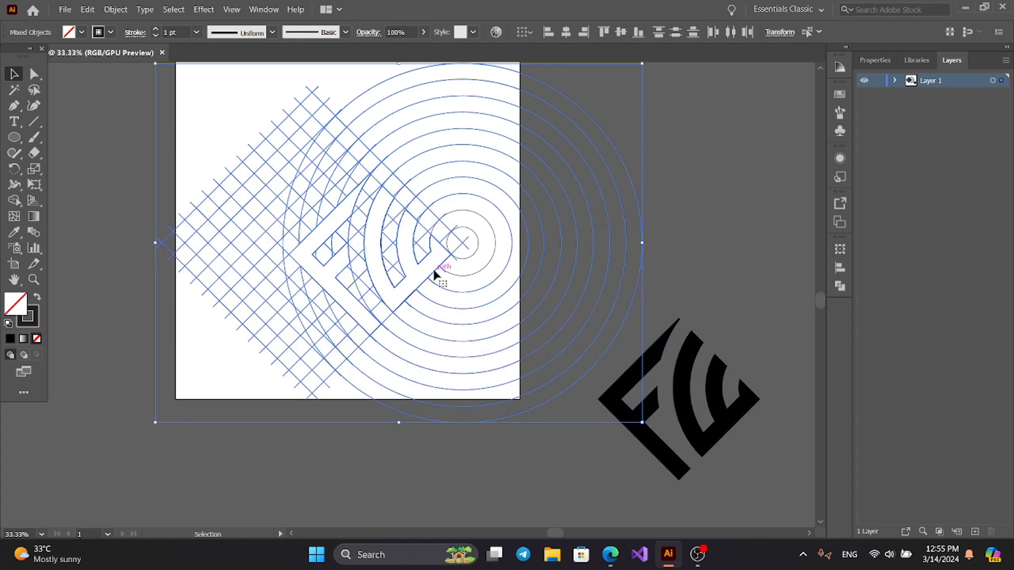
key("Delete")
left_click_drag(410, 192, 521, 290)
key("Delete")
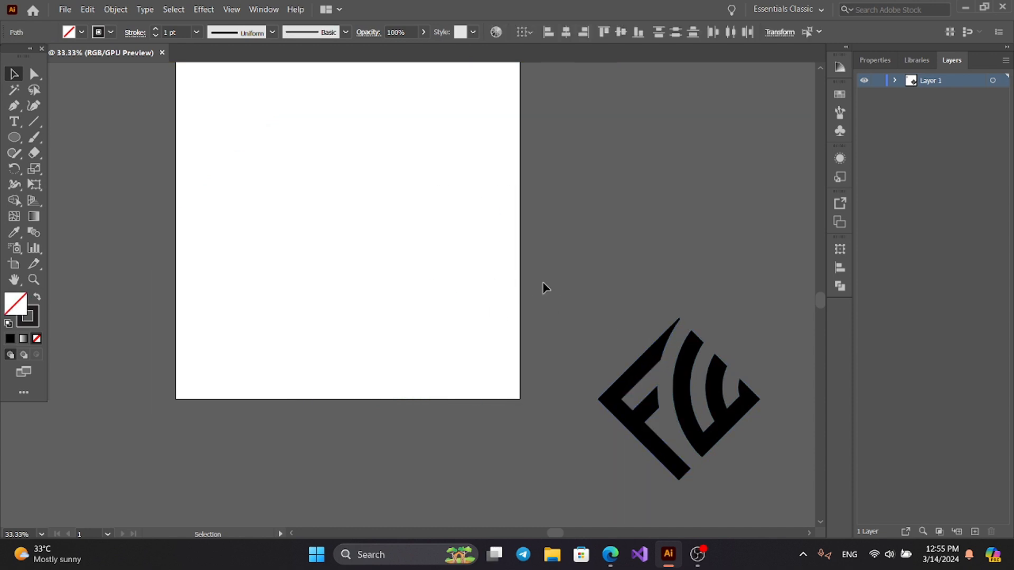
Select both letter shapes and move them back onto the middle of the artboard
left_click_drag(568, 259, 791, 514)
left_click_drag(702, 436, 368, 244)
key("space")
left_click_drag(441, 360, 528, 415)
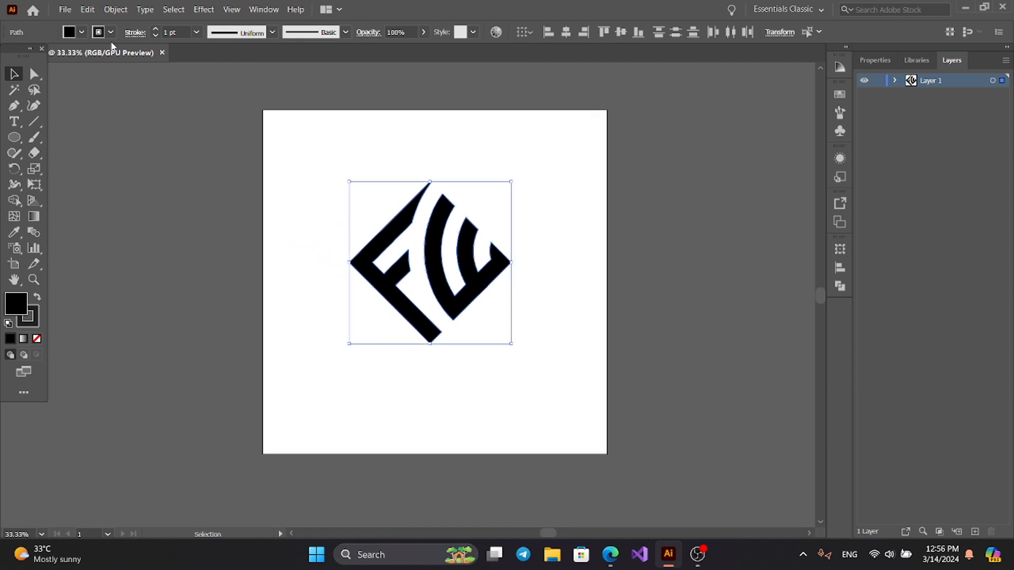
Set the stroke weight of both letter shapes to 12 pt
left_click(157, 30)
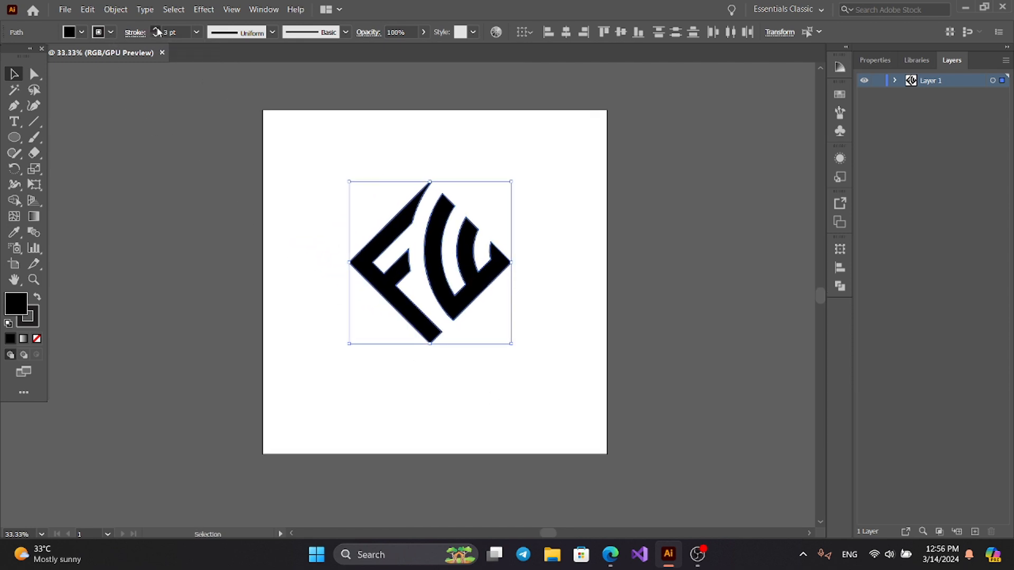
left_click(156, 29)
left_click(157, 29)
left_click(157, 29)
left_click(157, 30)
left_click(157, 29)
left_click(157, 29)
left_click(157, 29)
left_click(157, 30)
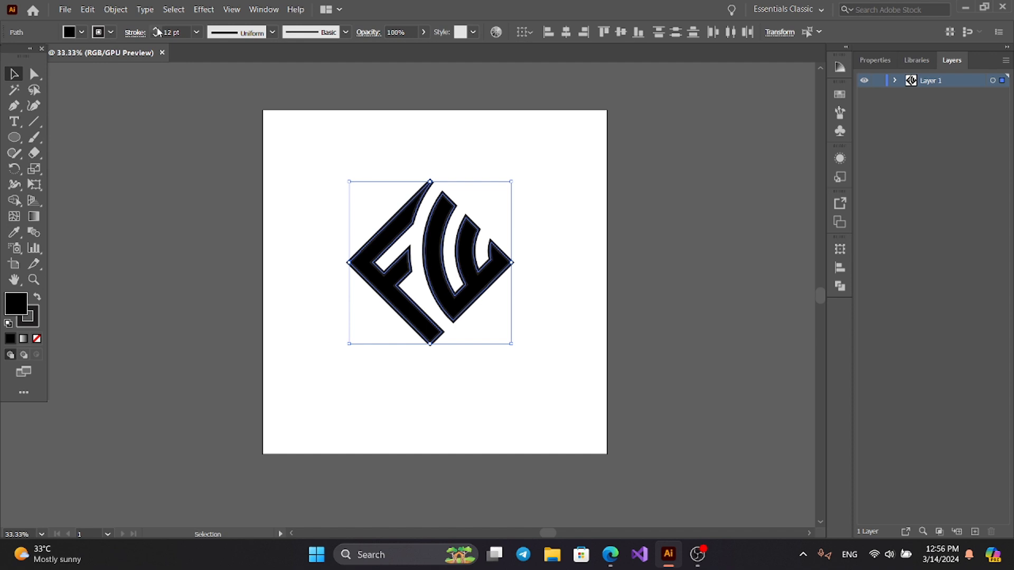
left_click(157, 30)
left_click(156, 29)
left_click(157, 29)
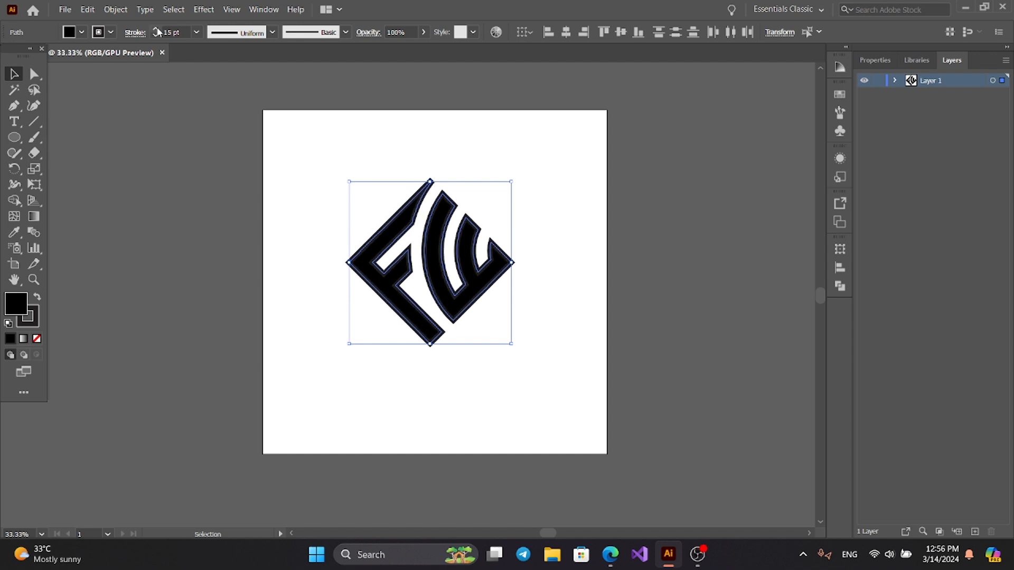
left_click(155, 35)
left_click(156, 35)
left_click(156, 35)
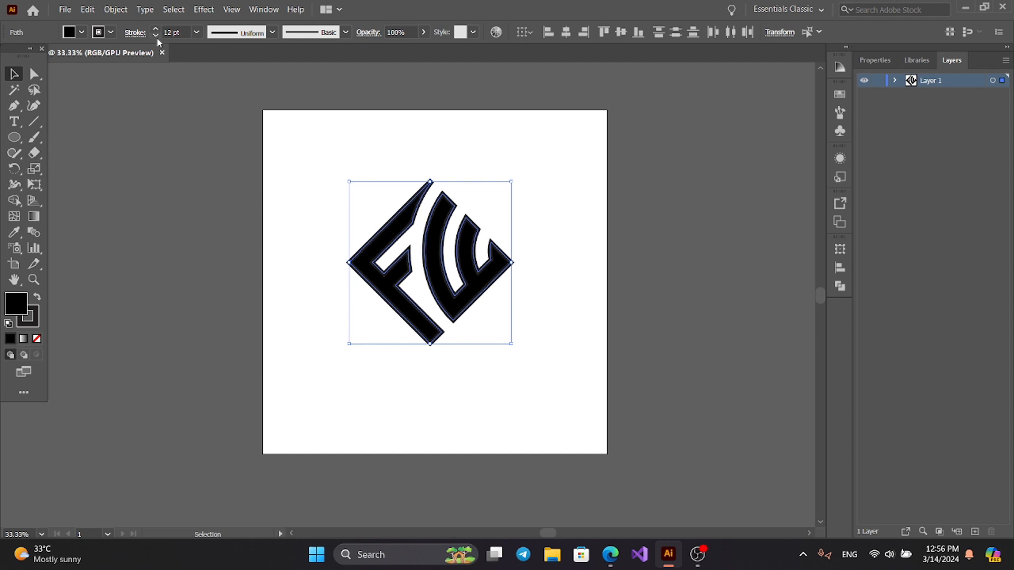
Expand the fill and stroke of both letters and unite the resulting shapes with Pathfinder
left_click(115, 9)
left_click(157, 161)
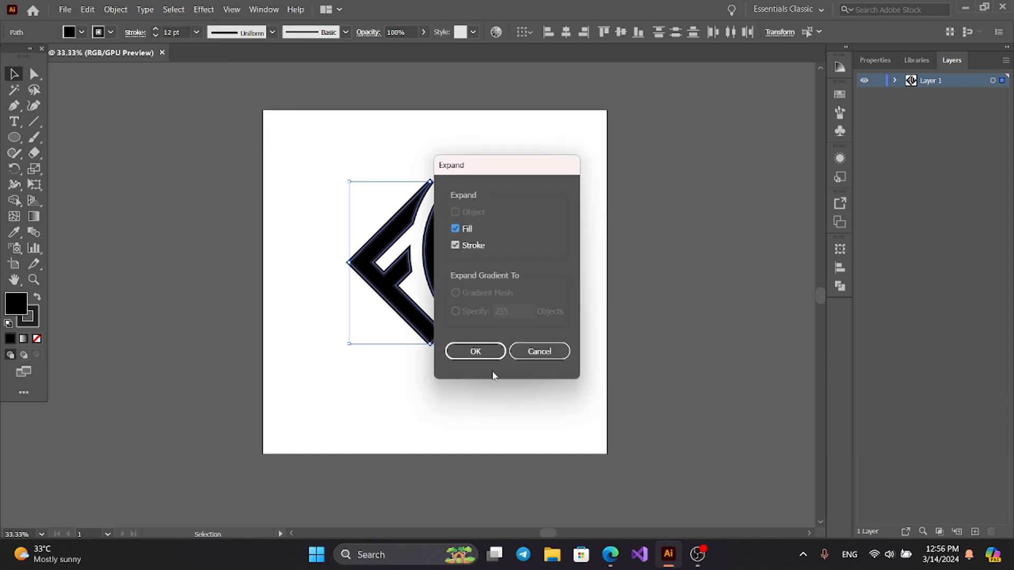
left_click(478, 352)
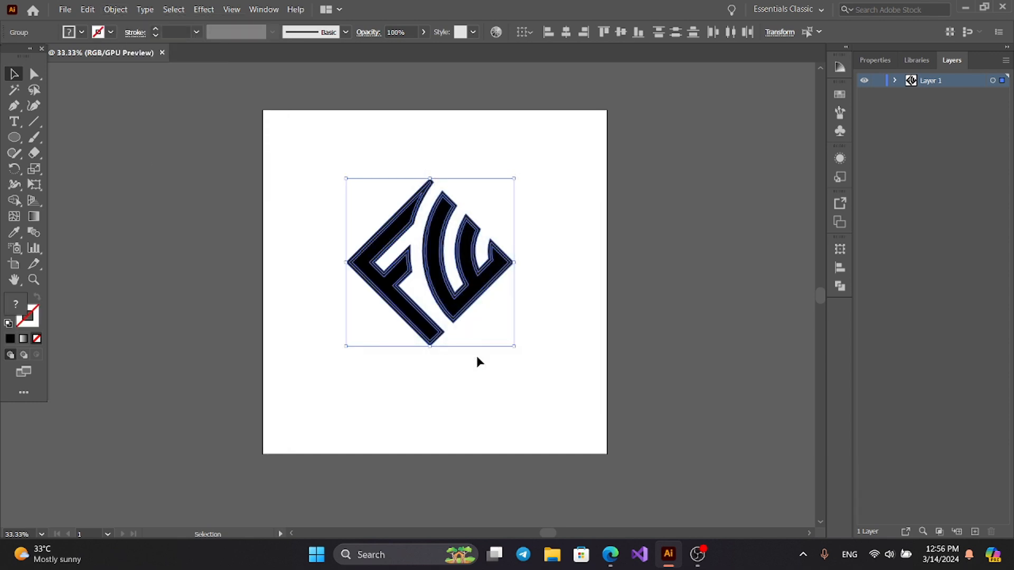
left_click(836, 289)
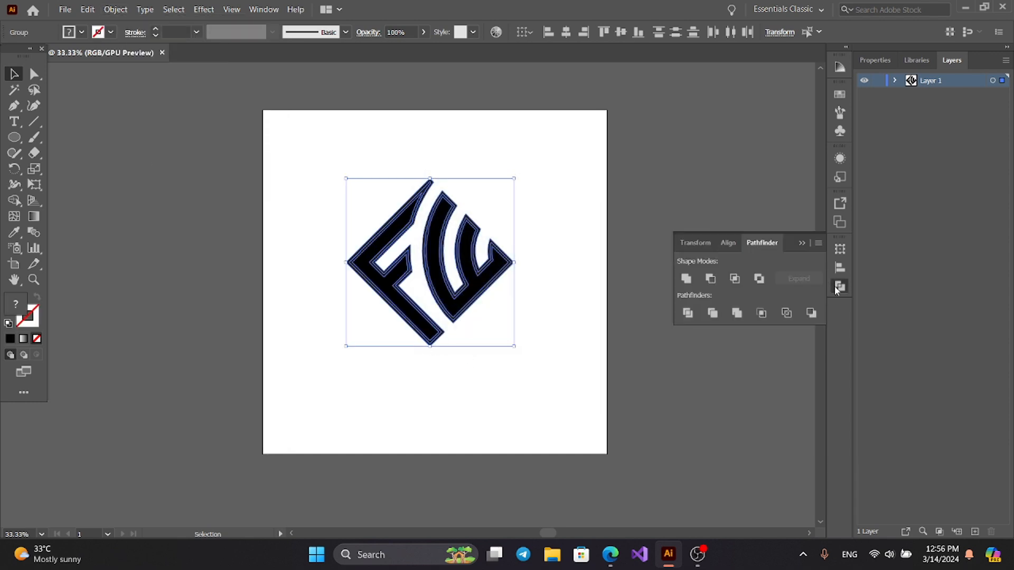
left_click(685, 278)
left_click(802, 243)
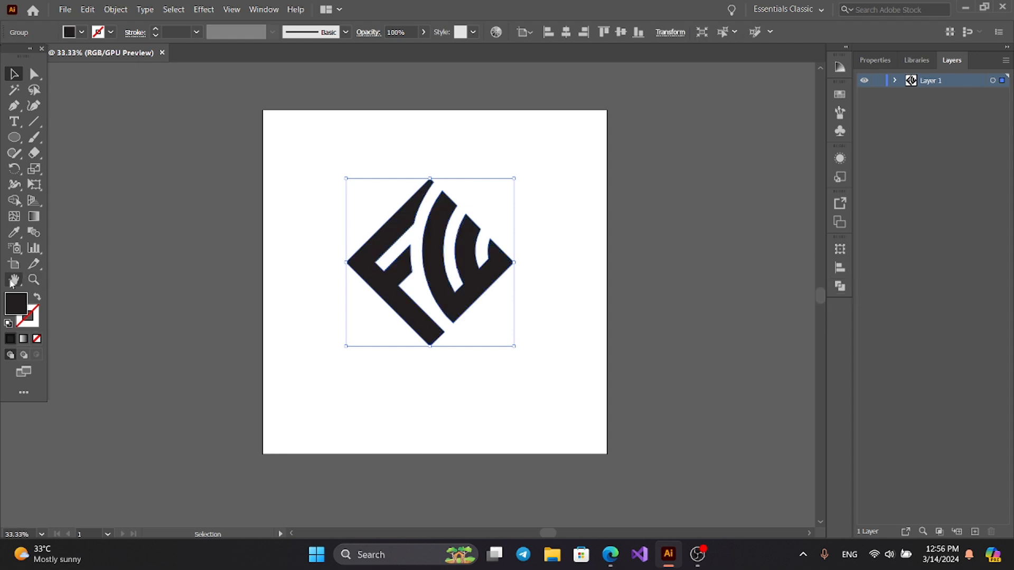
Set the united logo's fill to 000000 black, enlarge it on the artboard and clear the selection
double_click(23, 304)
left_click_drag(444, 446, 413, 488)
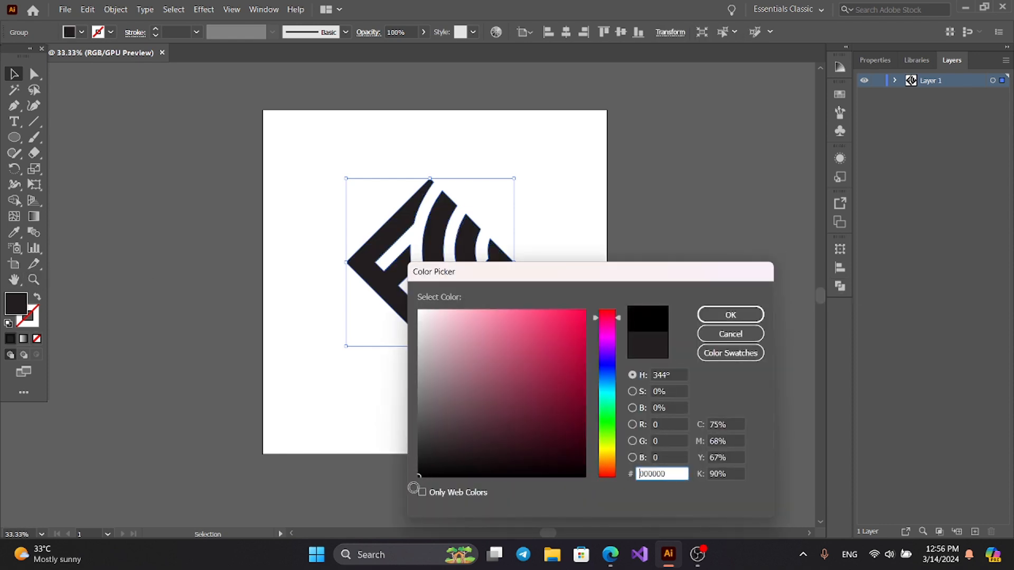
left_click(730, 315)
left_click(639, 346)
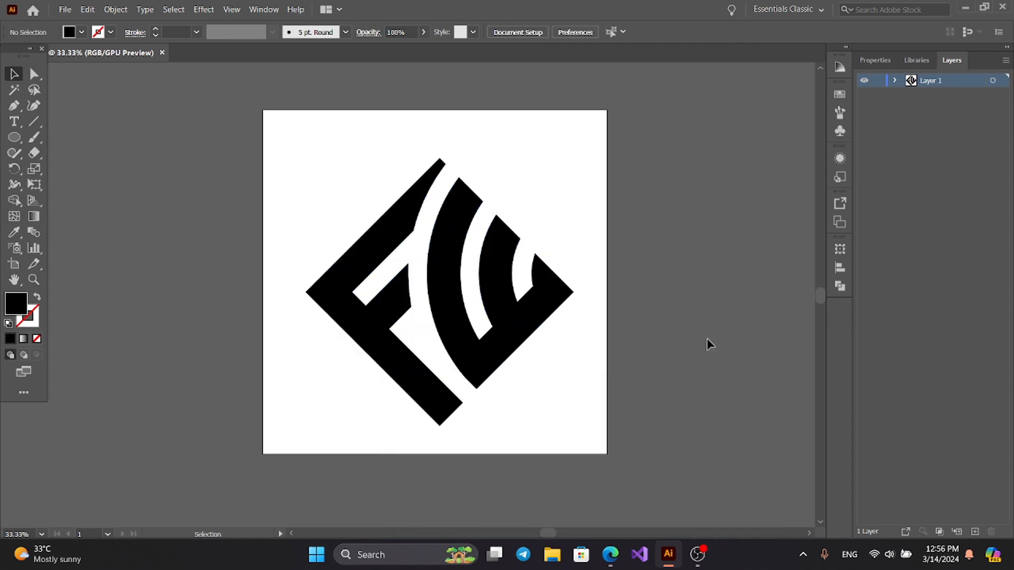